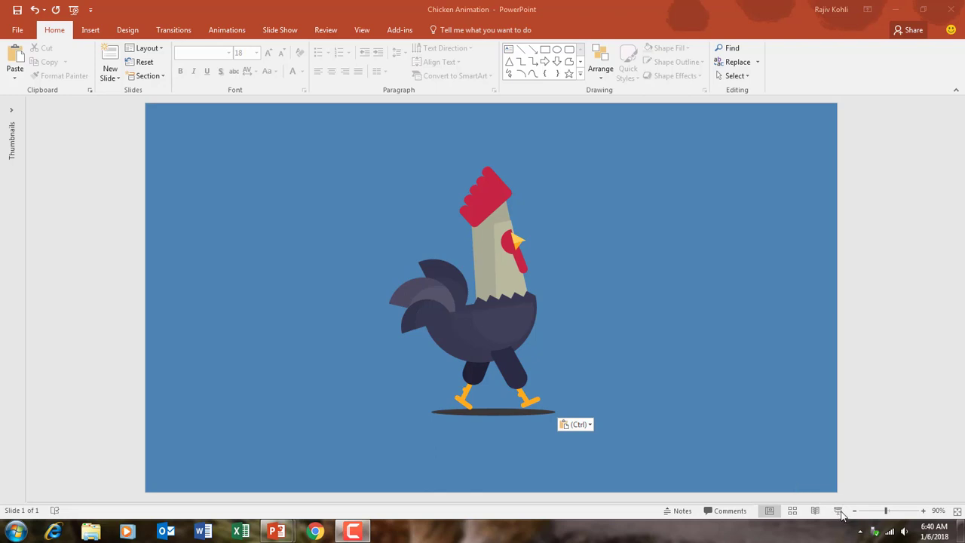
Play the chicken slide as a full-screen slide show, and return to editing.
click(851, 466)
click(843, 512)
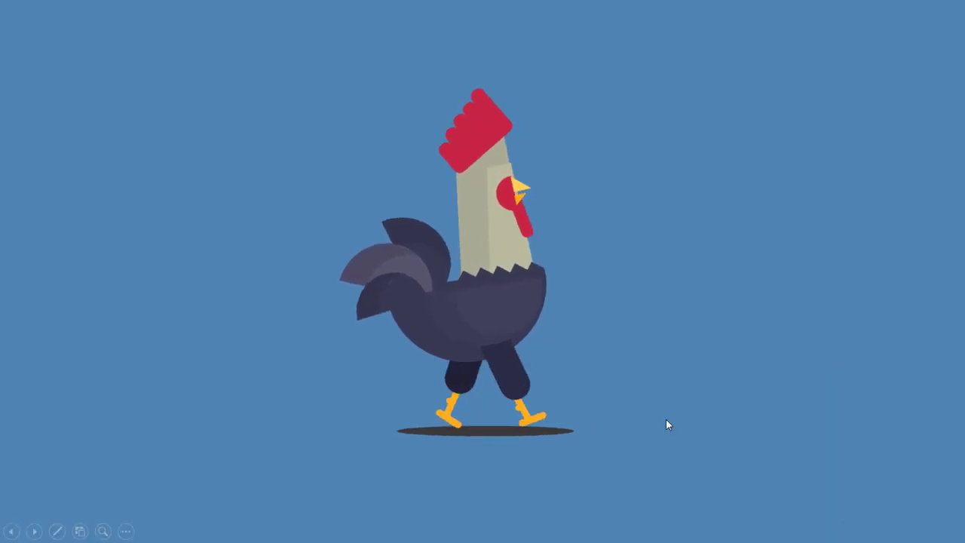
key(Escape)
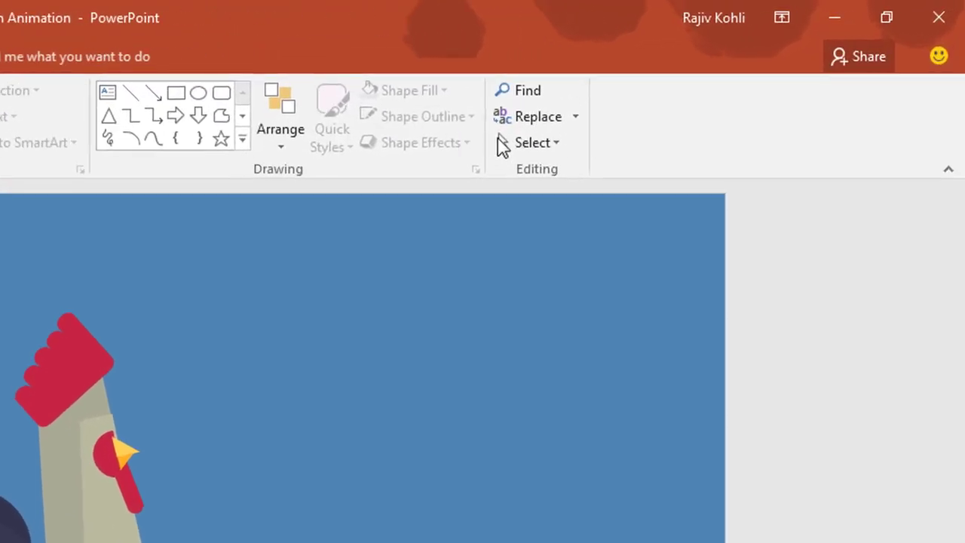
Open the Selection Pane and expand the Upper Beak and Chicken Comb groups to show their component shapes.
click(510, 144)
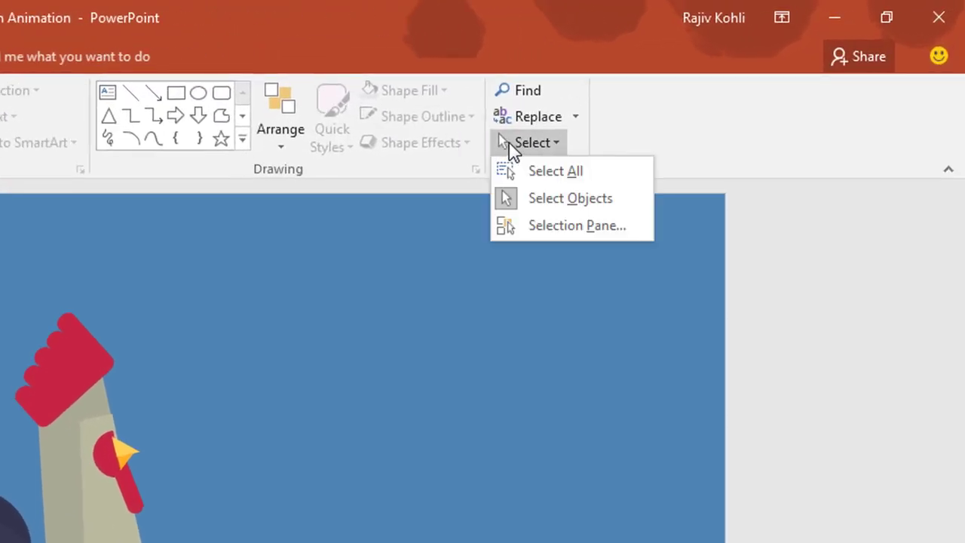
click(564, 225)
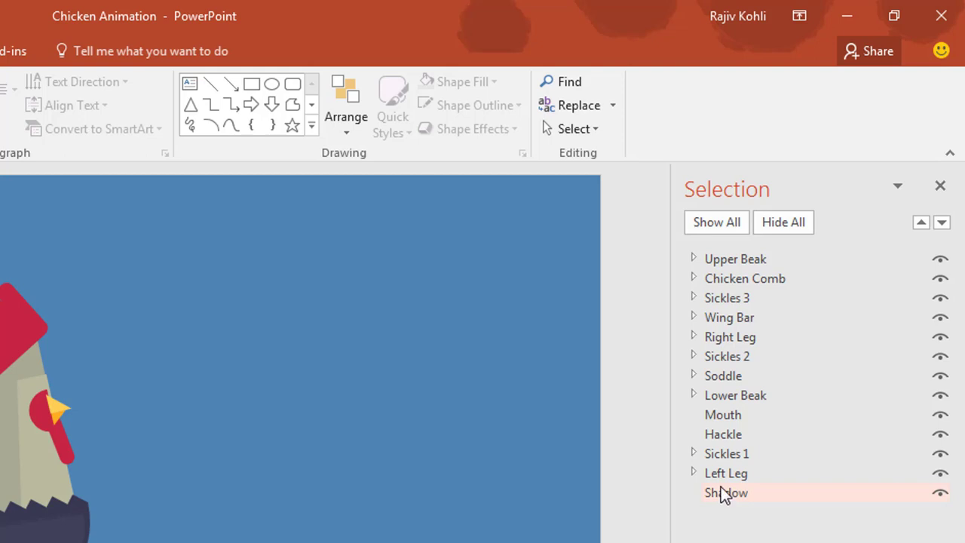
click(694, 259)
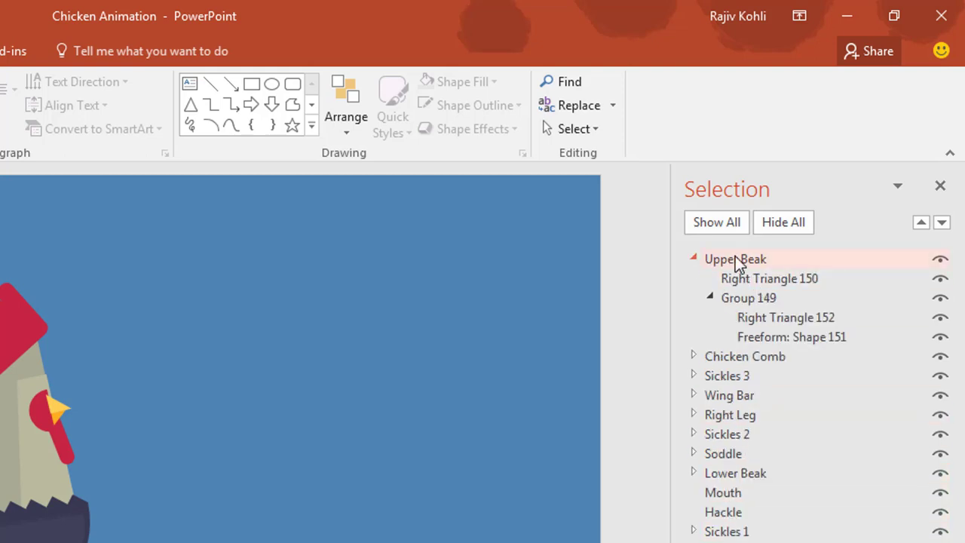
click(693, 356)
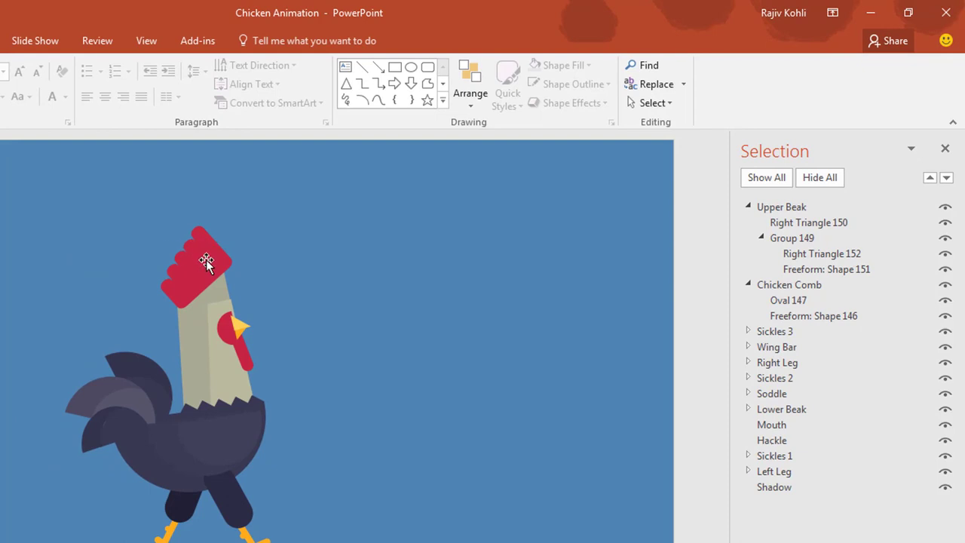
Try moving the chicken's comb, hackle, mouth and lower beak apart on the slide, and undo these moves.
click(206, 260)
drag(219, 253, 340, 233)
drag(216, 295, 154, 243)
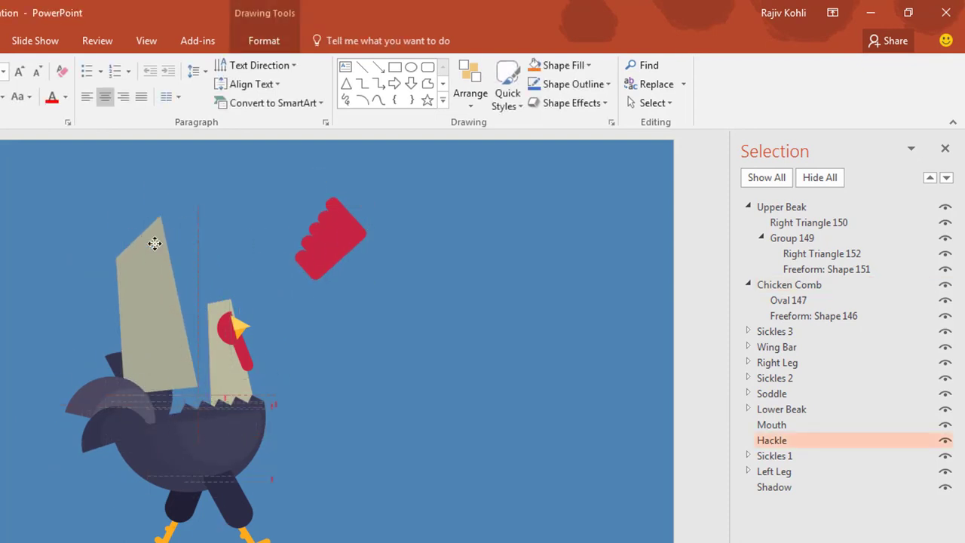
drag(230, 313, 263, 252)
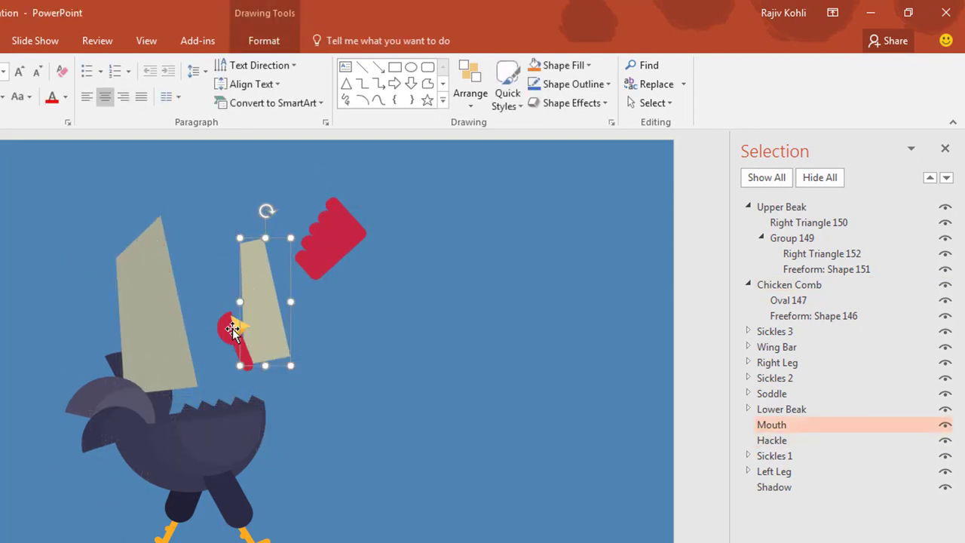
drag(233, 330, 328, 387)
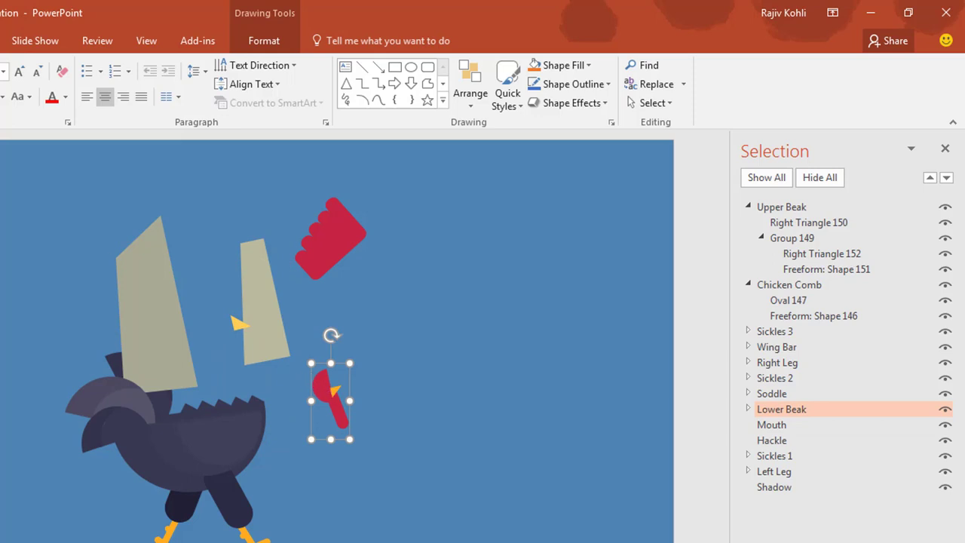
key(ctrl+z)
key(ctrl+z)
key(ctrl+z)
key(ctrl+z)
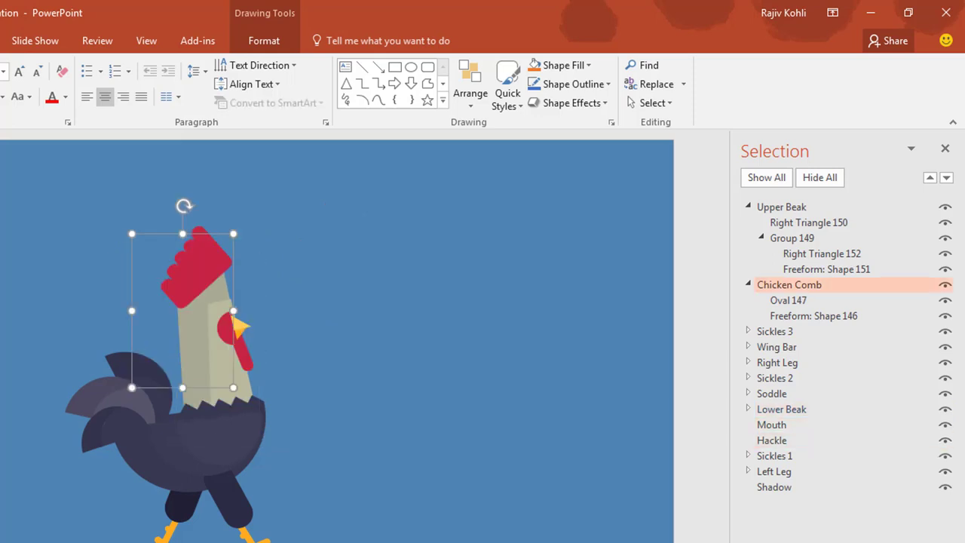
Open the Animation Pane and delete all existing animations, from Sickles 3 through the Upper Beak motion path.
key(alt+a)
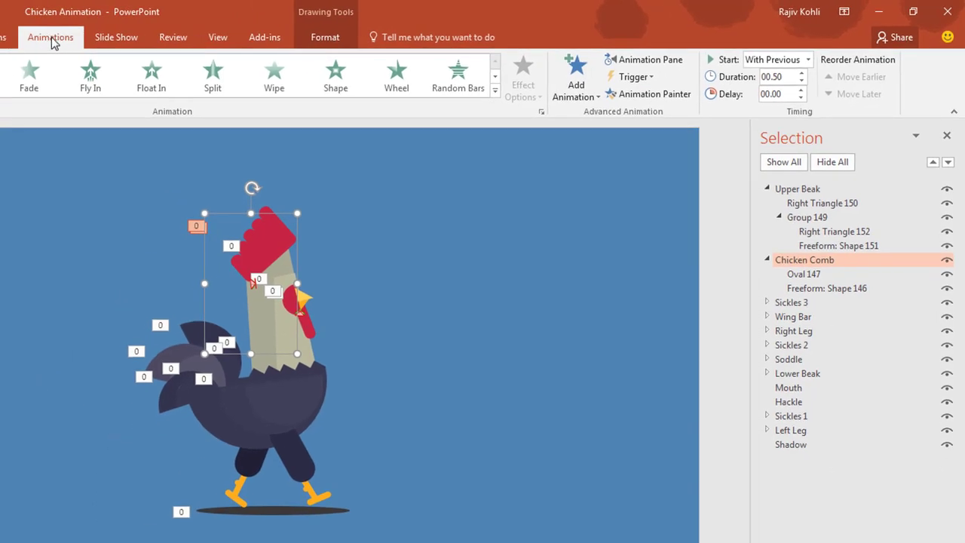
click(646, 62)
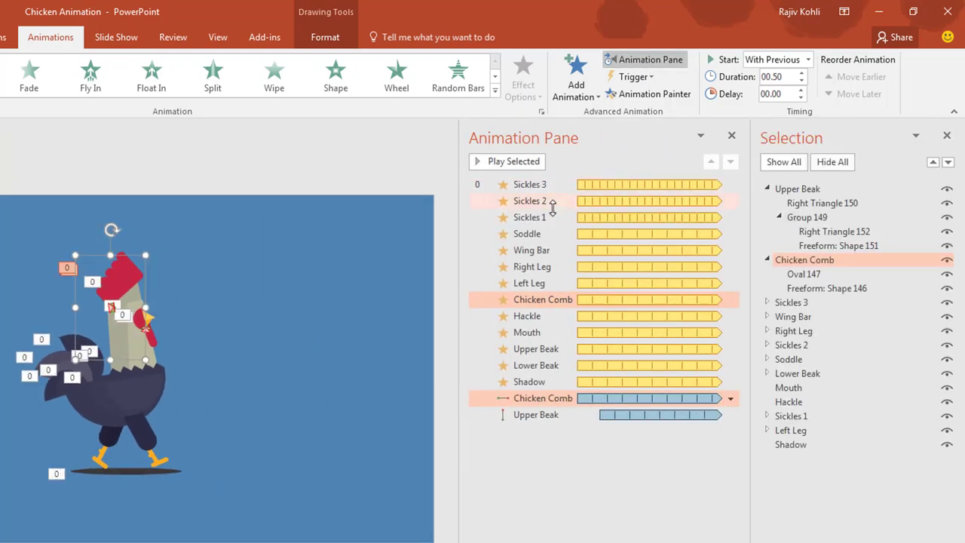
click(557, 467)
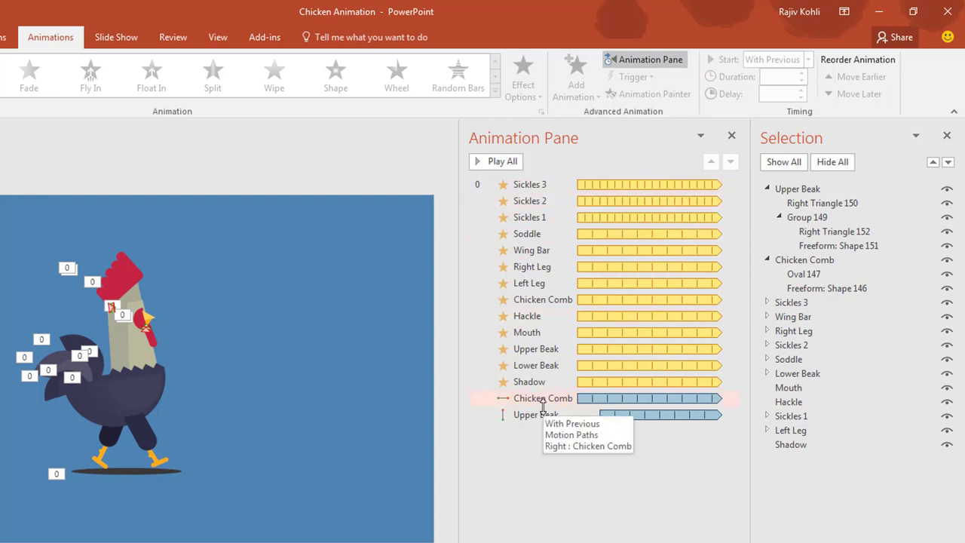
click(535, 184)
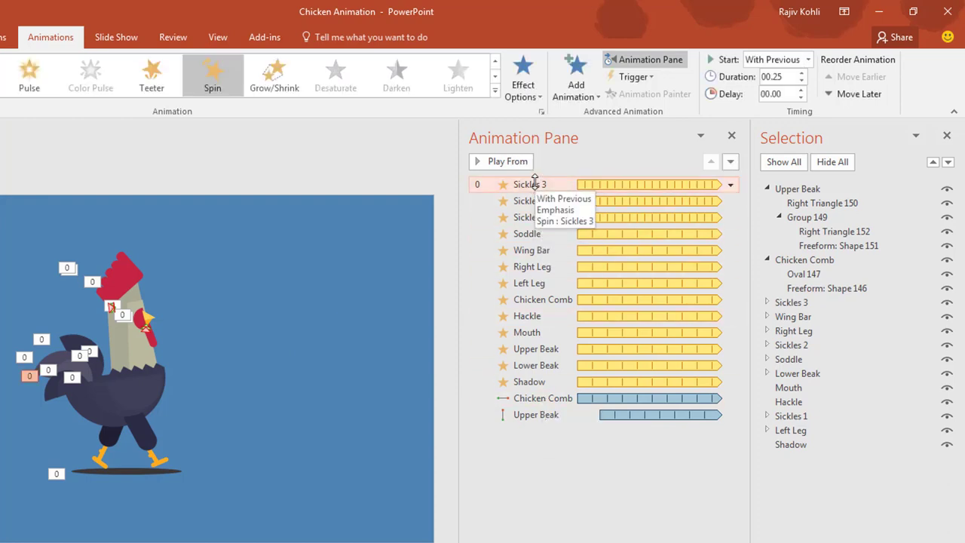
shift+click(541, 416)
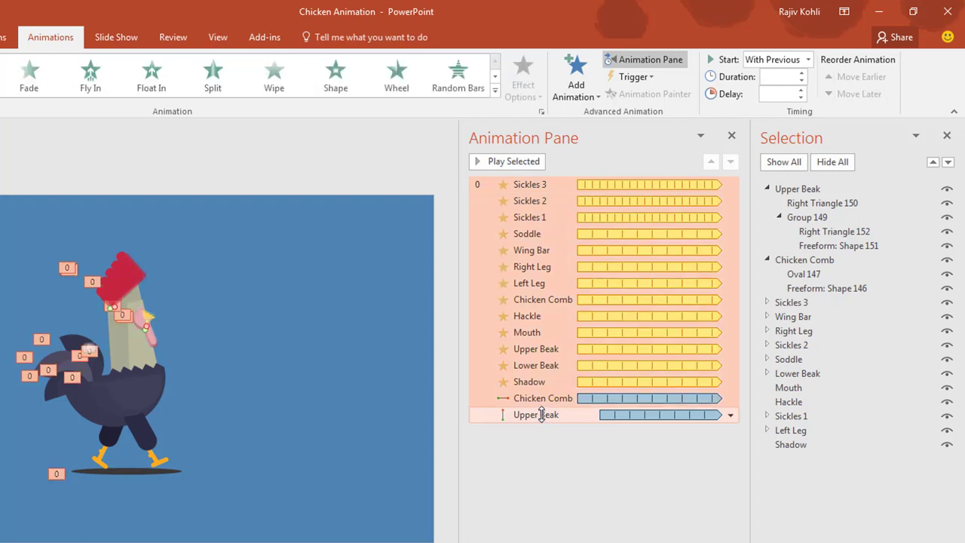
key(Delete)
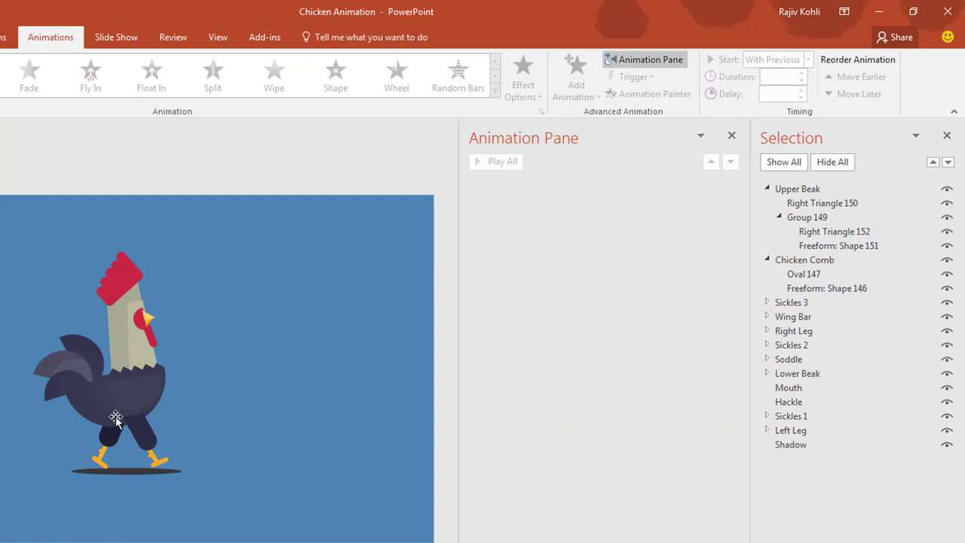
Add a Spin emphasis animation to the chicken's lowest tail feather, Sickles 3.
click(51, 393)
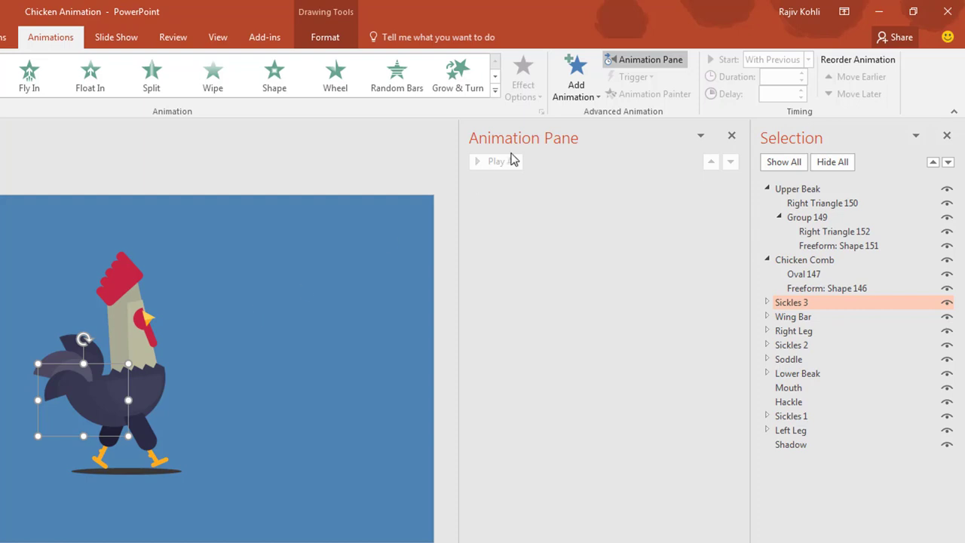
click(576, 78)
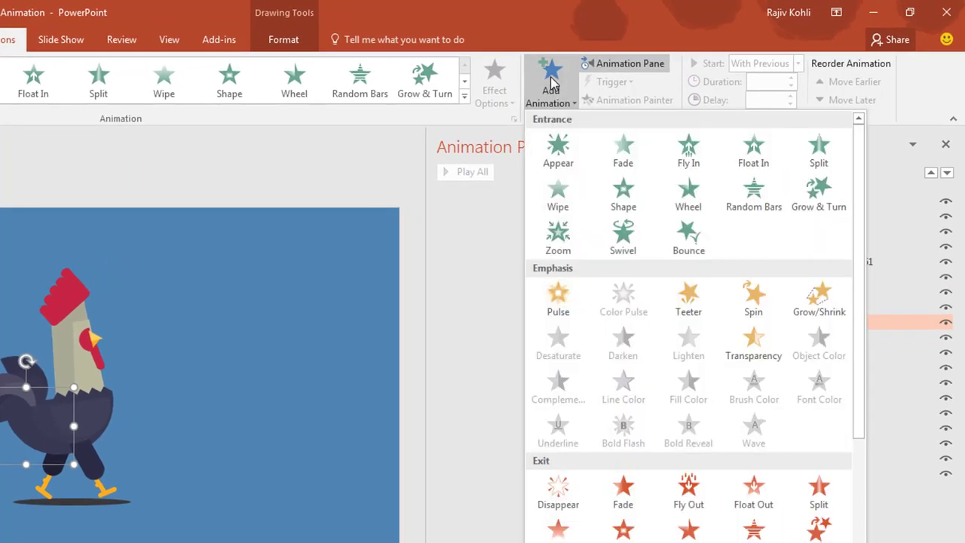
click(749, 294)
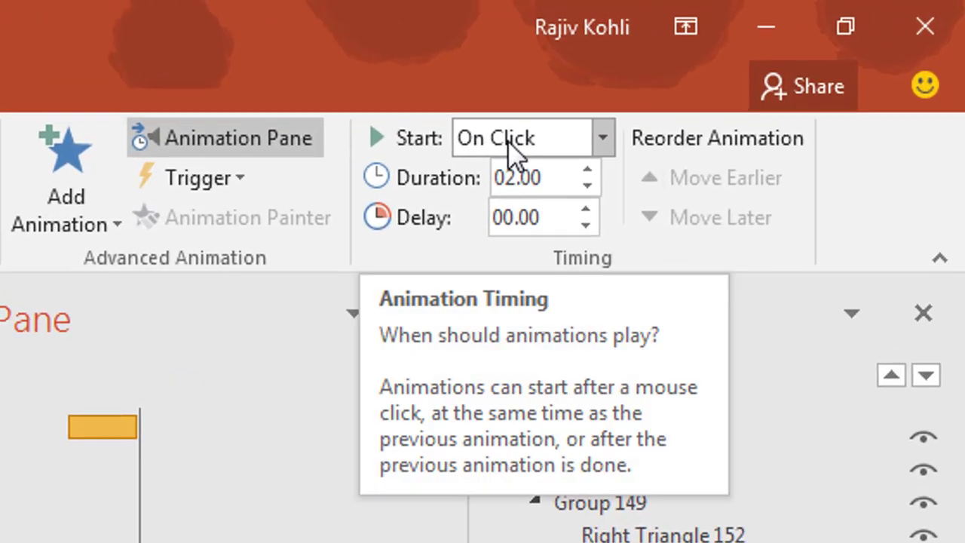
Set the Sickles 3 spin to start With Previous with a duration of 0.25 seconds.
click(755, 64)
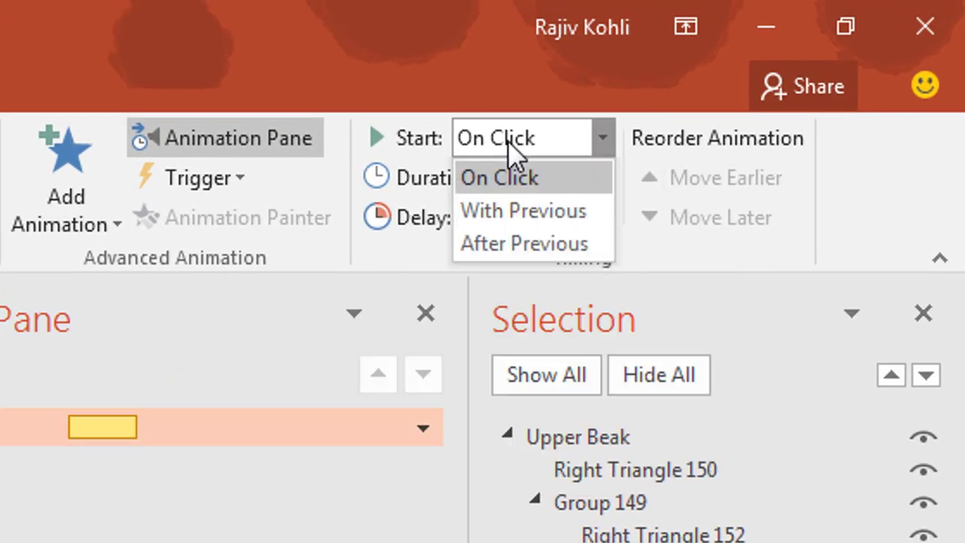
click(514, 214)
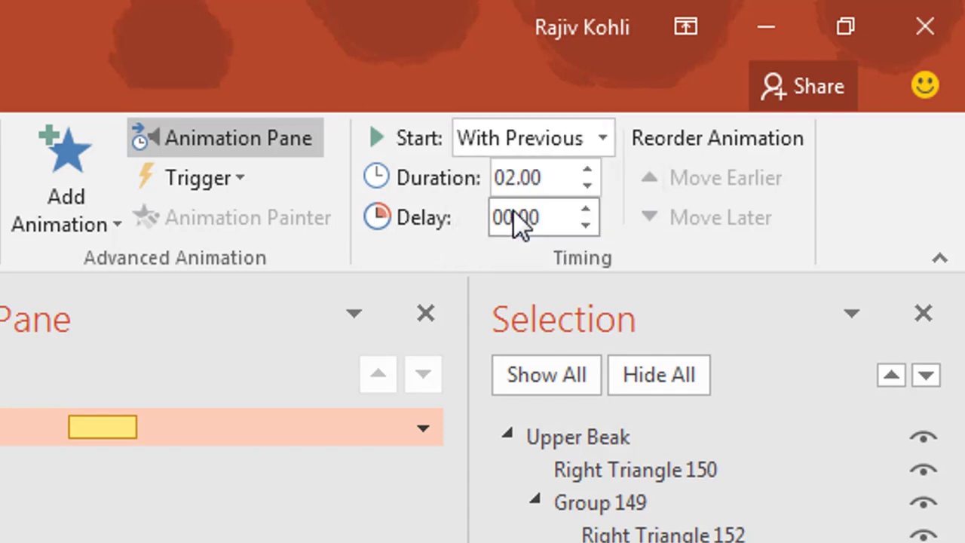
click(549, 178)
text(.25)
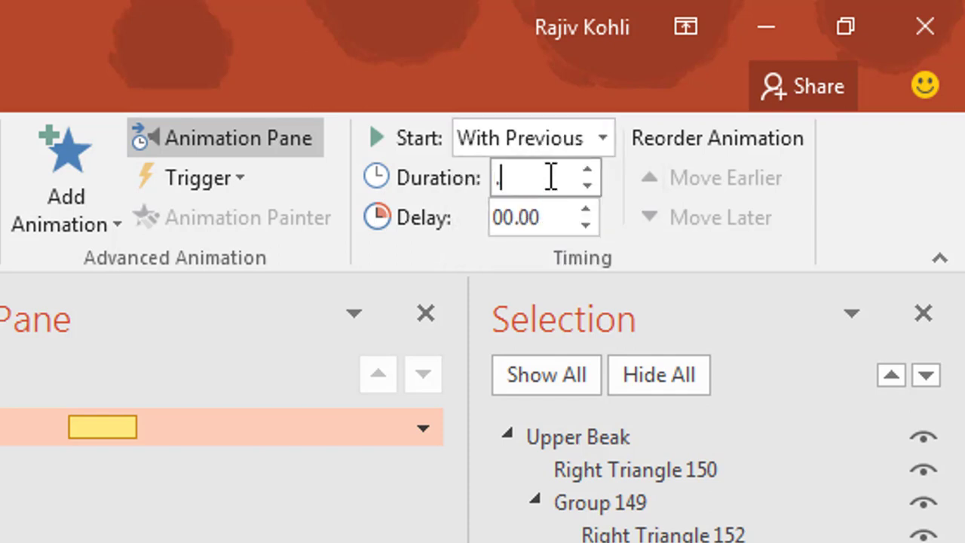
key(Return)
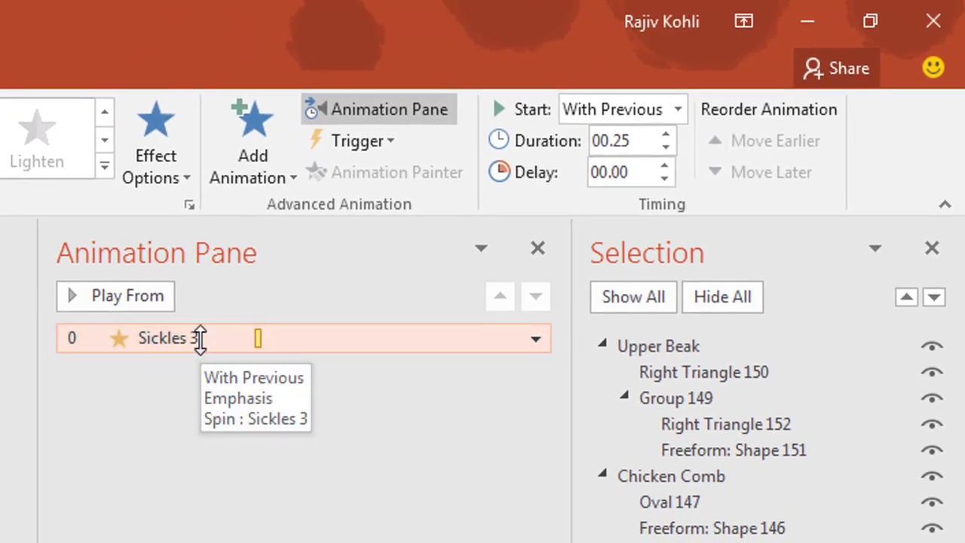
In the effect options of the Sickles 3 spin, set a custom amount of 8° clockwise and enable Auto-reverse.
key(shift+F10)
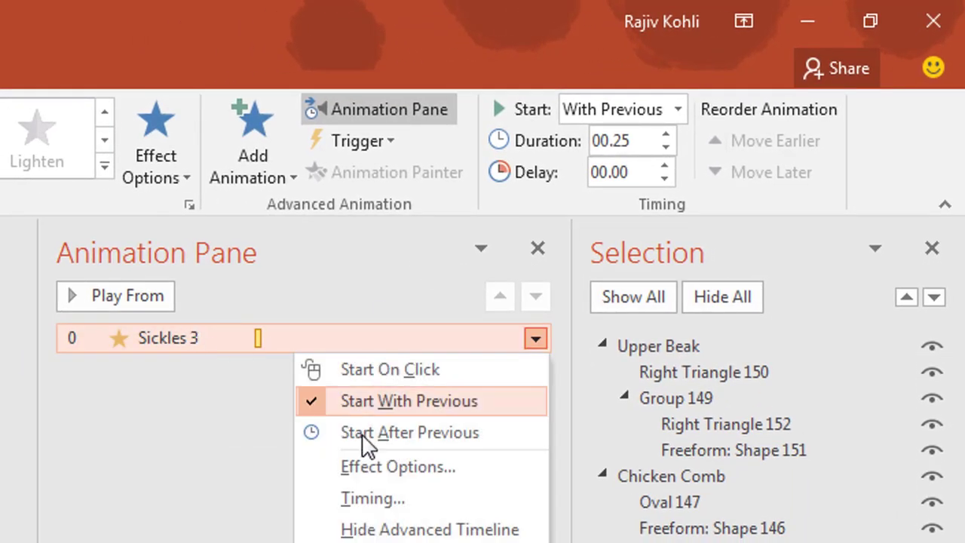
click(390, 475)
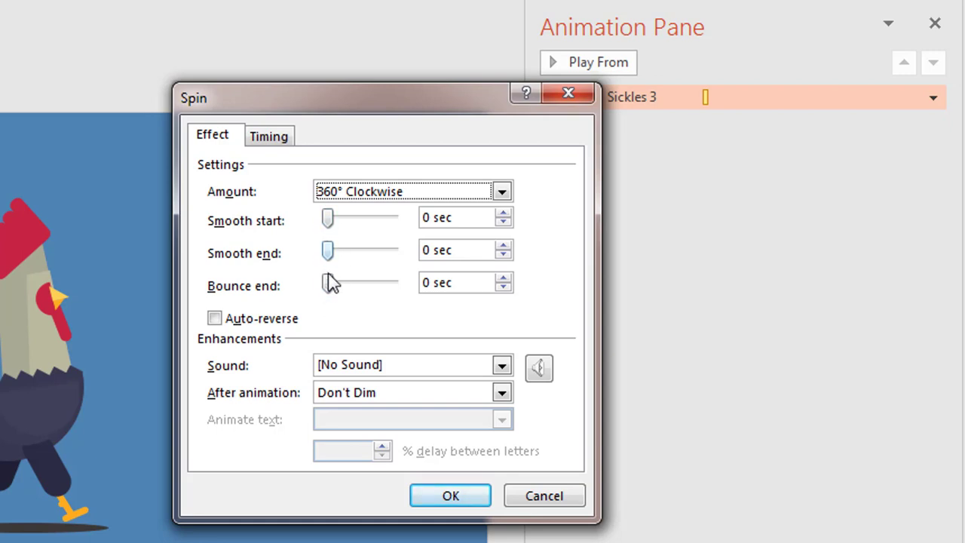
click(387, 193)
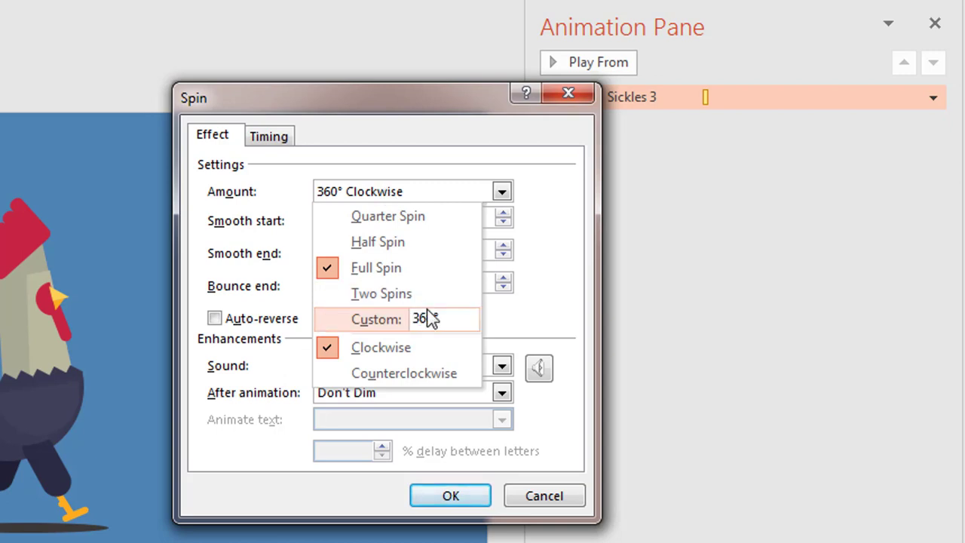
click(330, 321)
text(8)
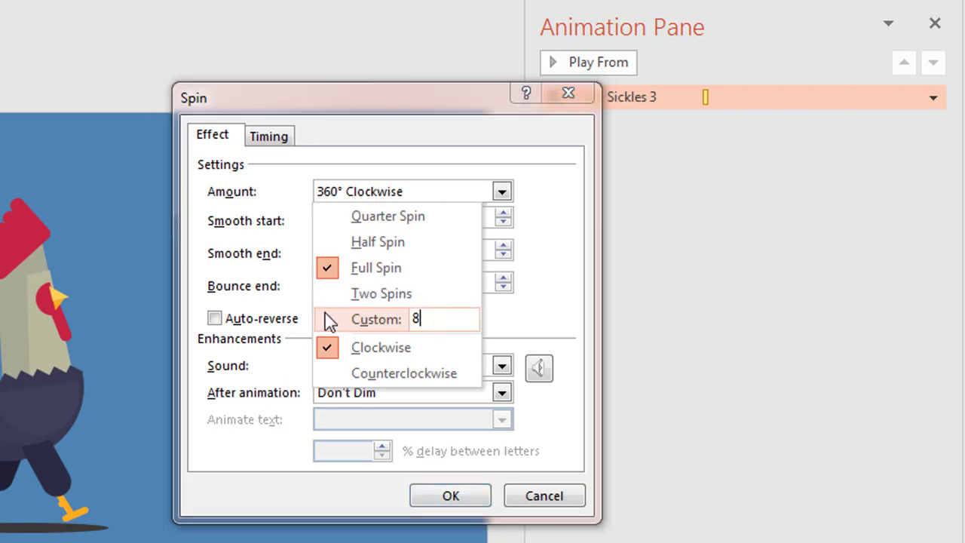
key(Return)
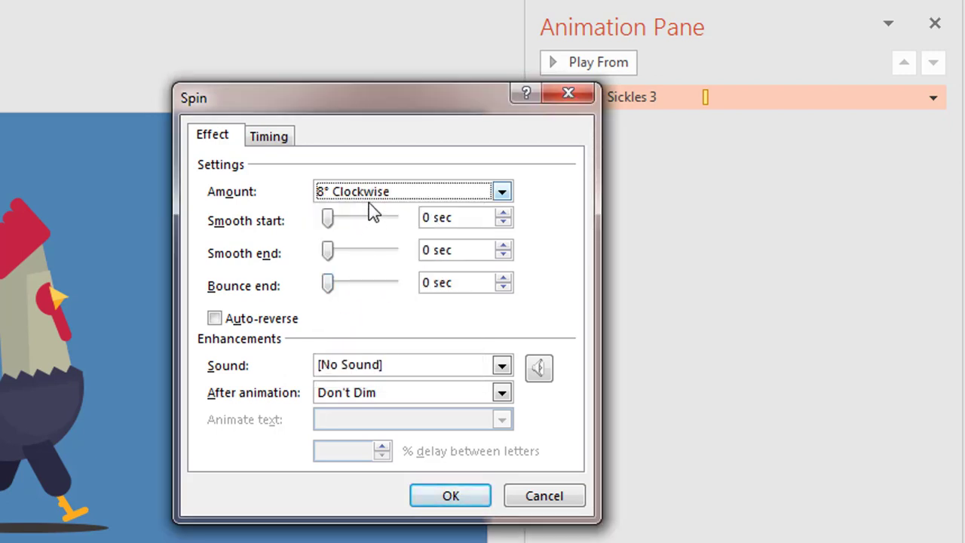
click(224, 314)
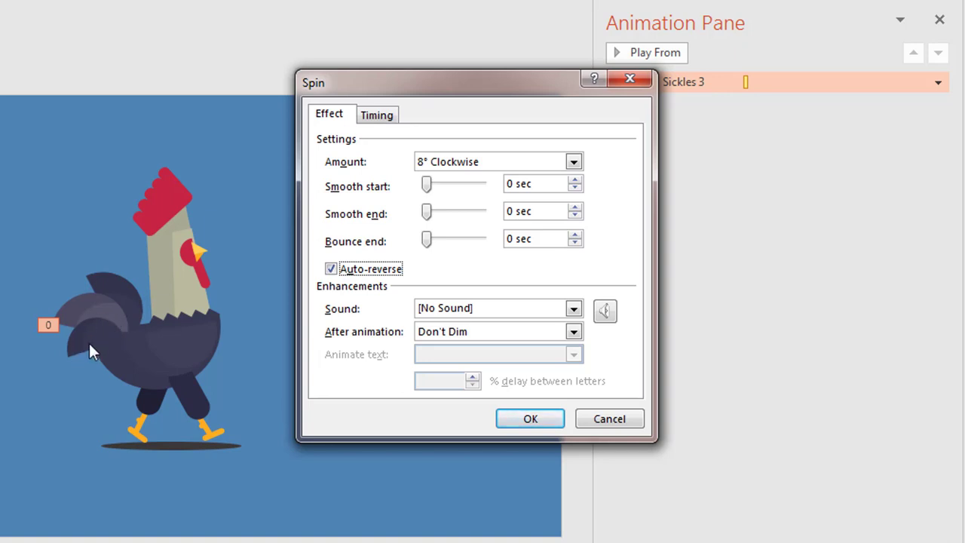
Set the Sickles 3 spin to repeat Until End of Slide and apply the effect settings.
click(370, 119)
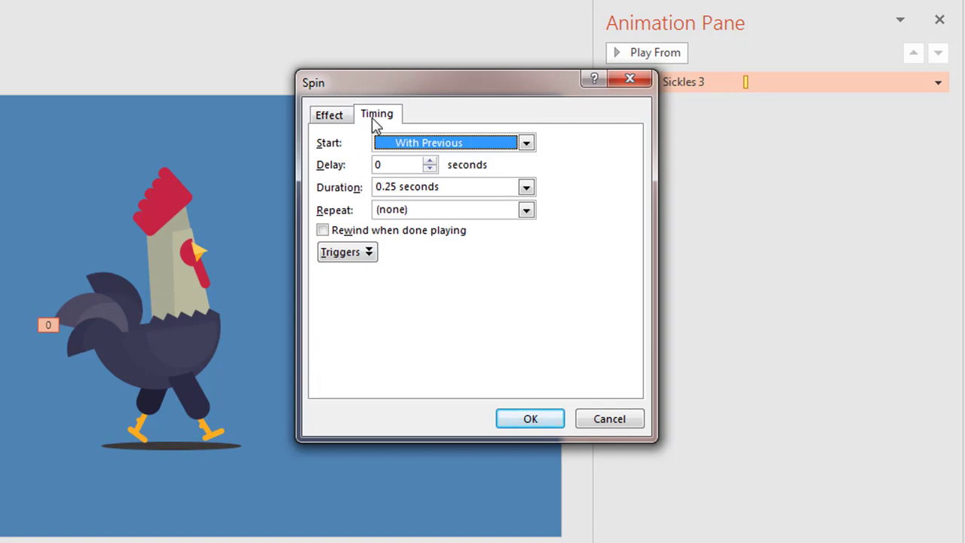
click(526, 211)
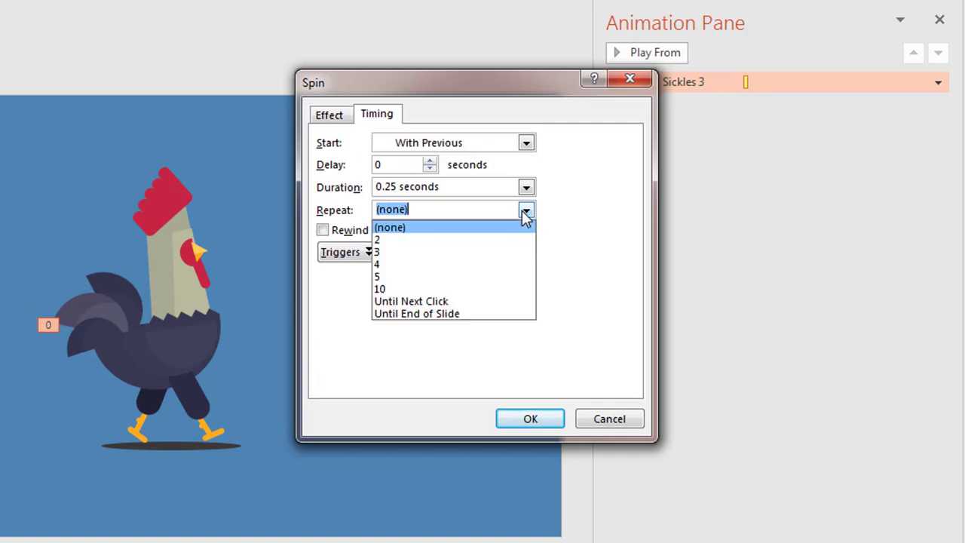
click(417, 314)
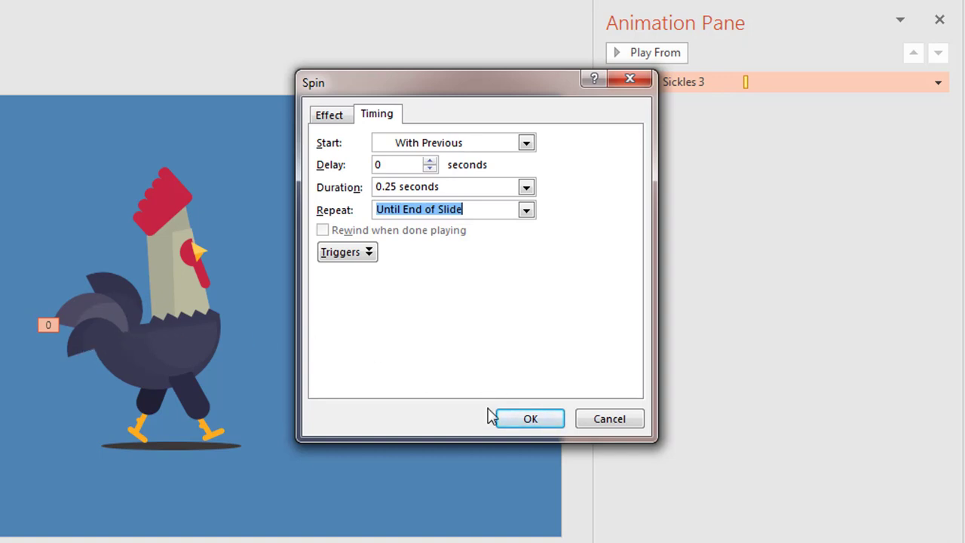
click(519, 420)
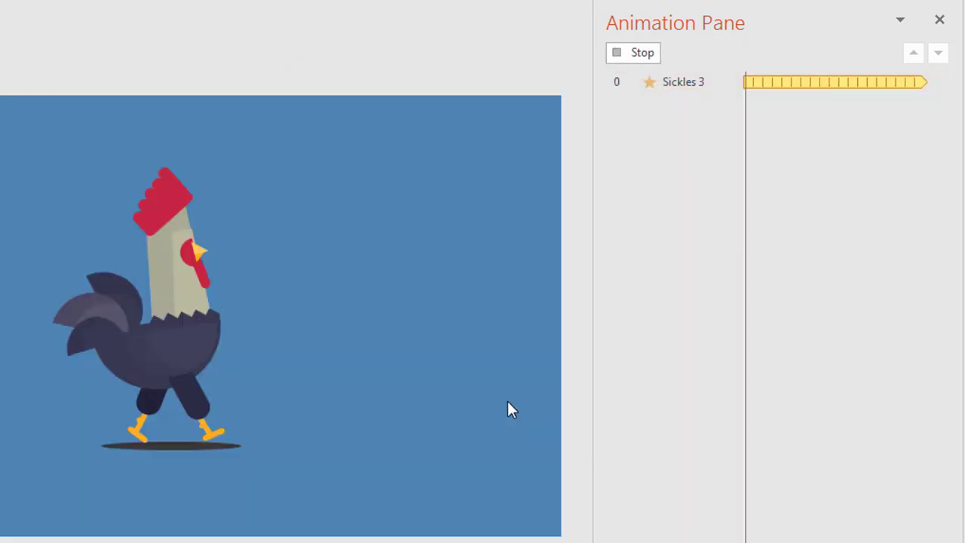
Copy the Sickles 3 spin to the other two tail feathers, Sickles 2 and Sickles 1, with the Animation Painter.
click(92, 348)
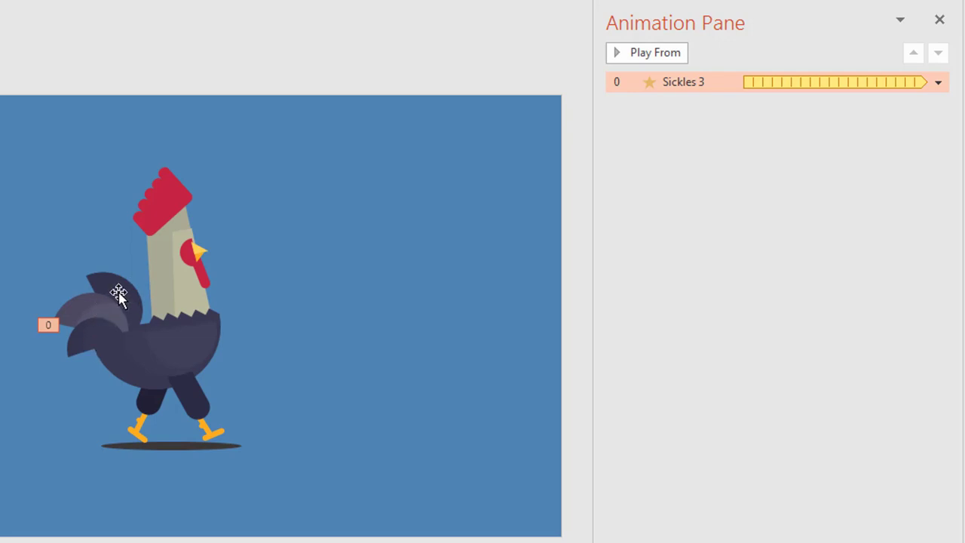
click(90, 344)
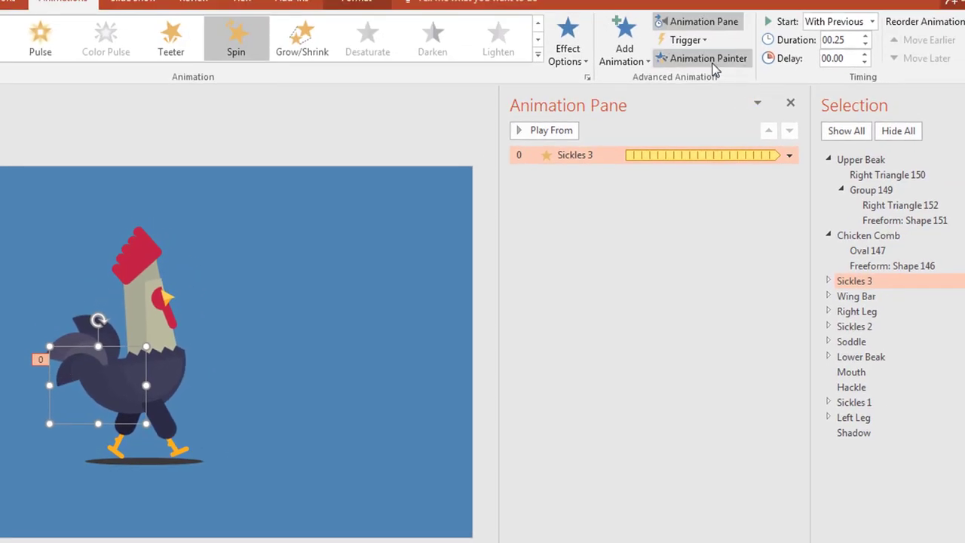
click(713, 60)
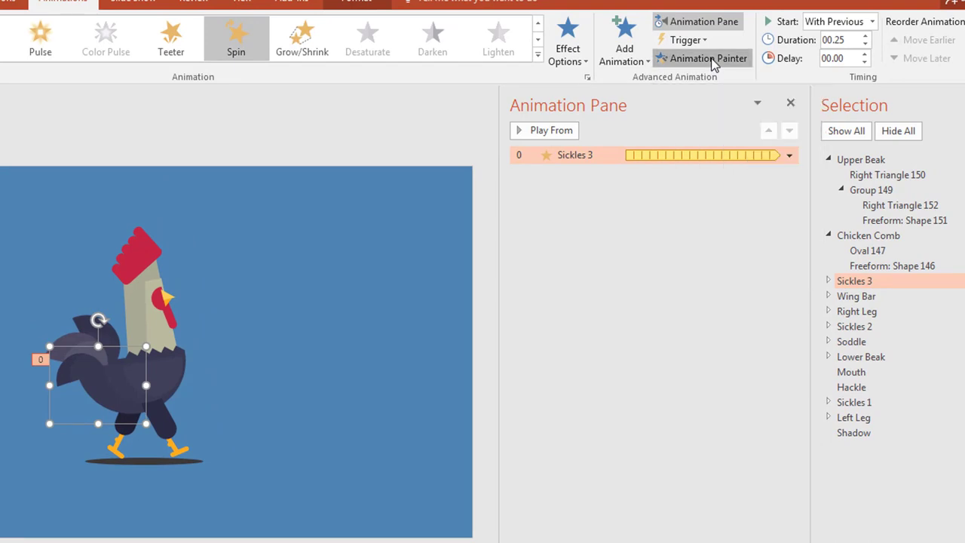
click(69, 339)
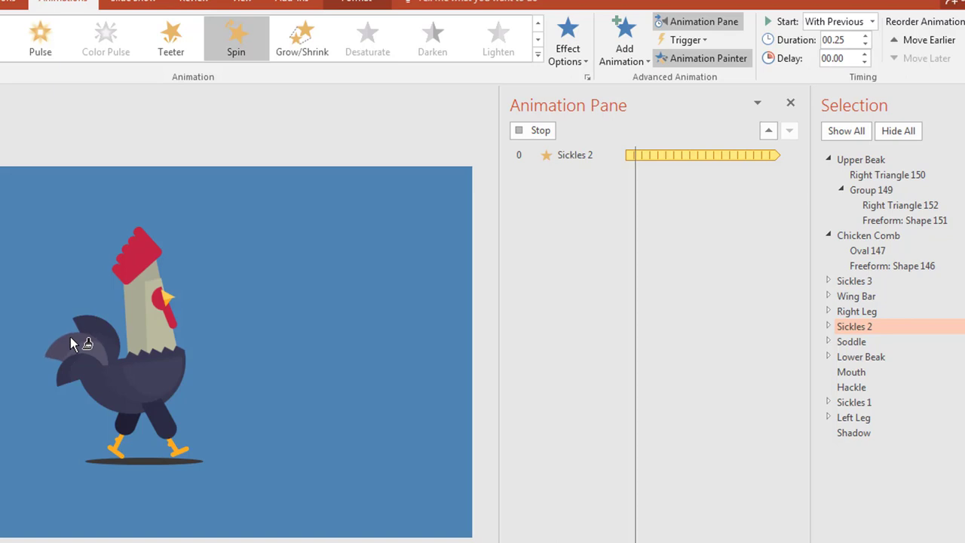
click(71, 337)
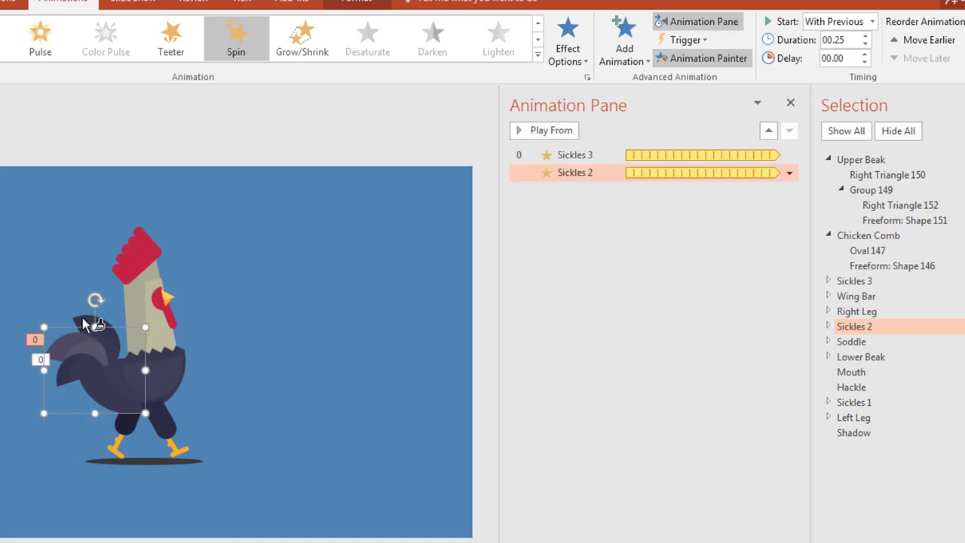
click(84, 324)
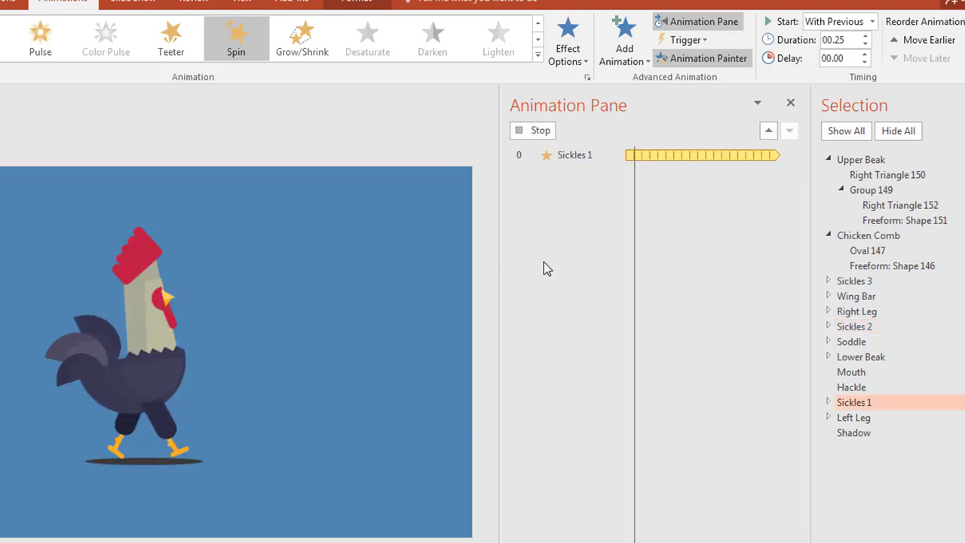
Set the Sickles 2 spin to a custom amount of 5° counterclockwise and apply the effect settings.
click(585, 155)
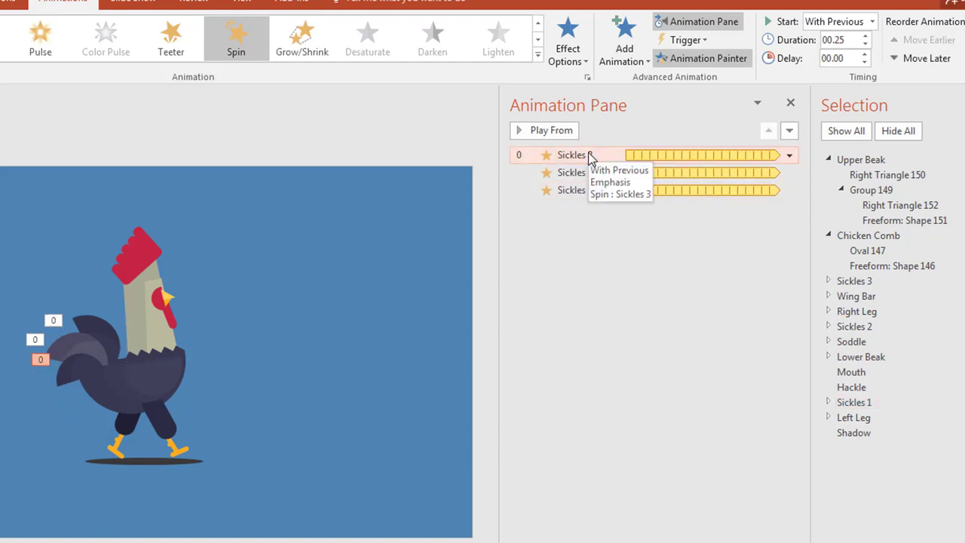
click(581, 175)
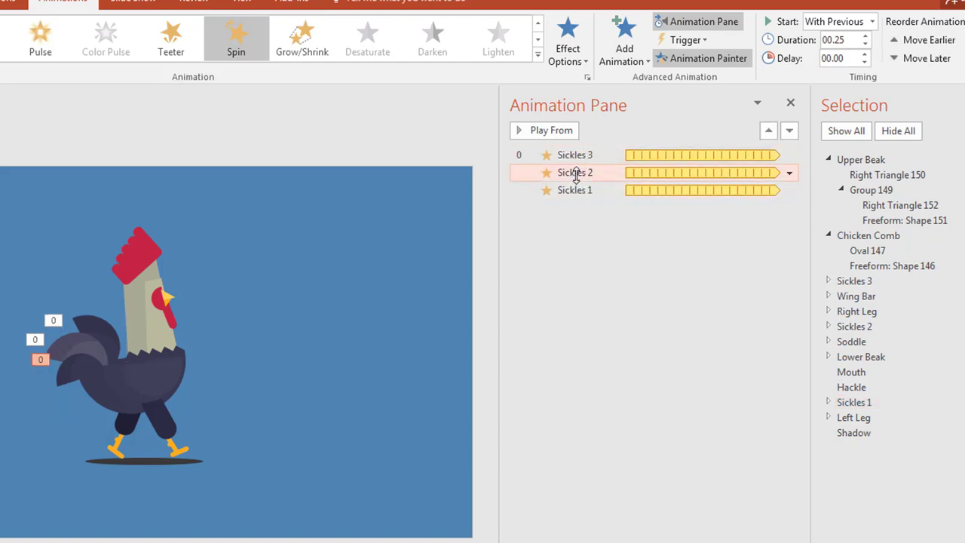
right_click(648, 180)
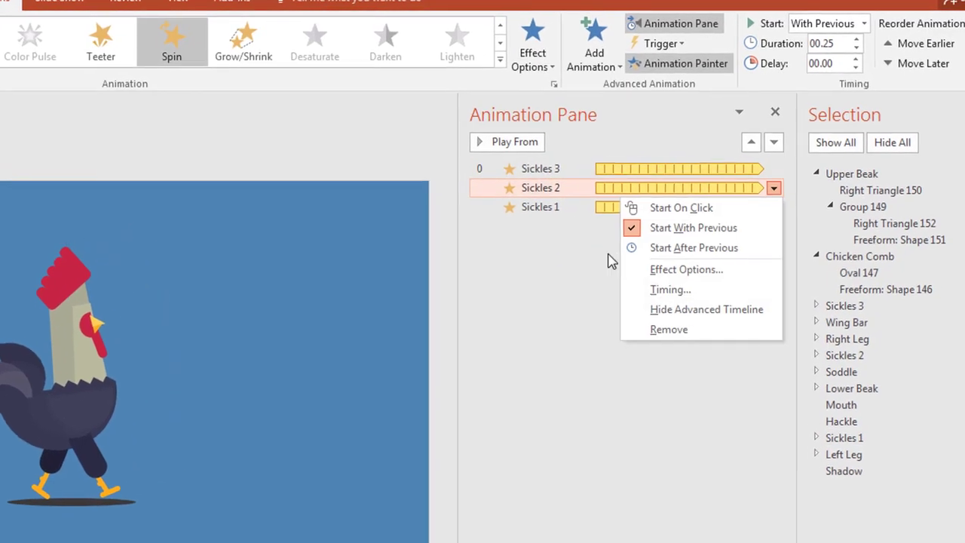
click(661, 273)
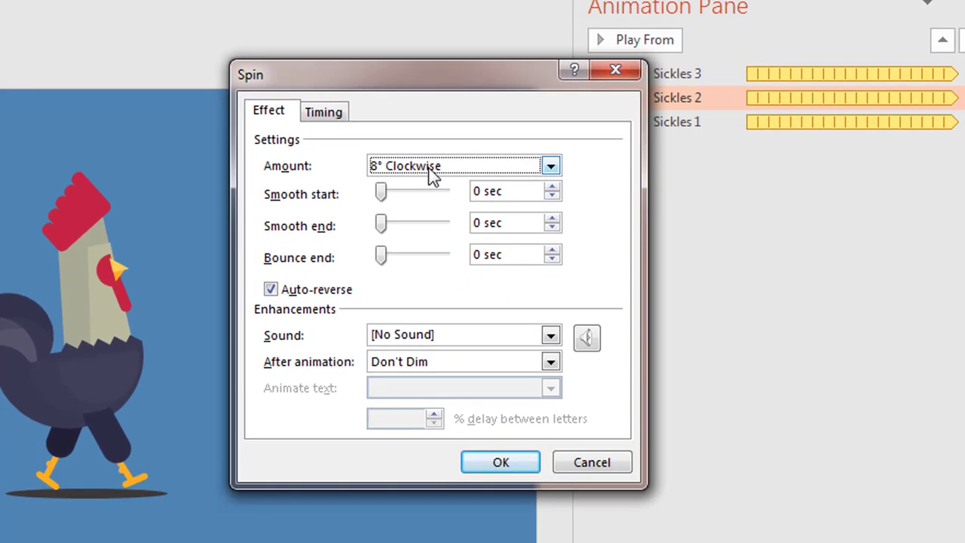
click(448, 177)
click(483, 288)
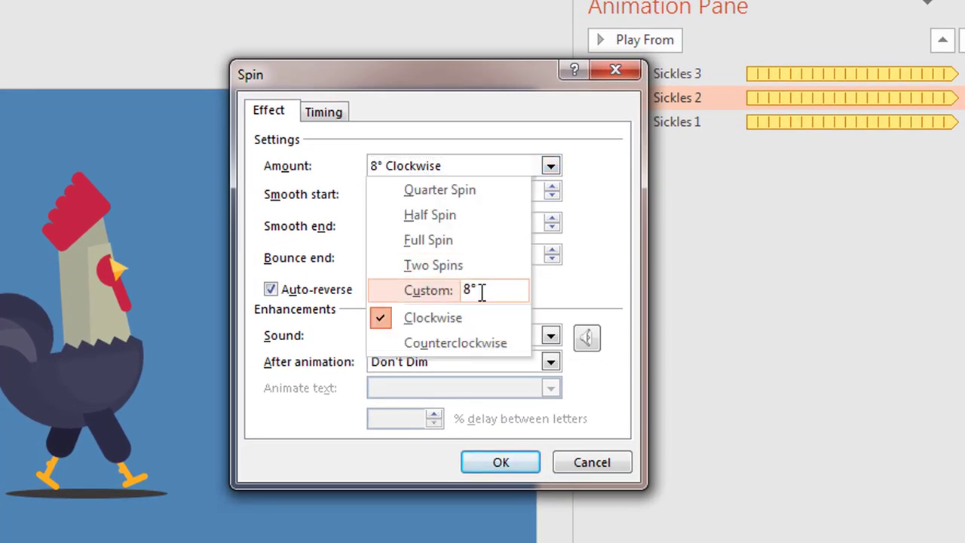
double_click(500, 290)
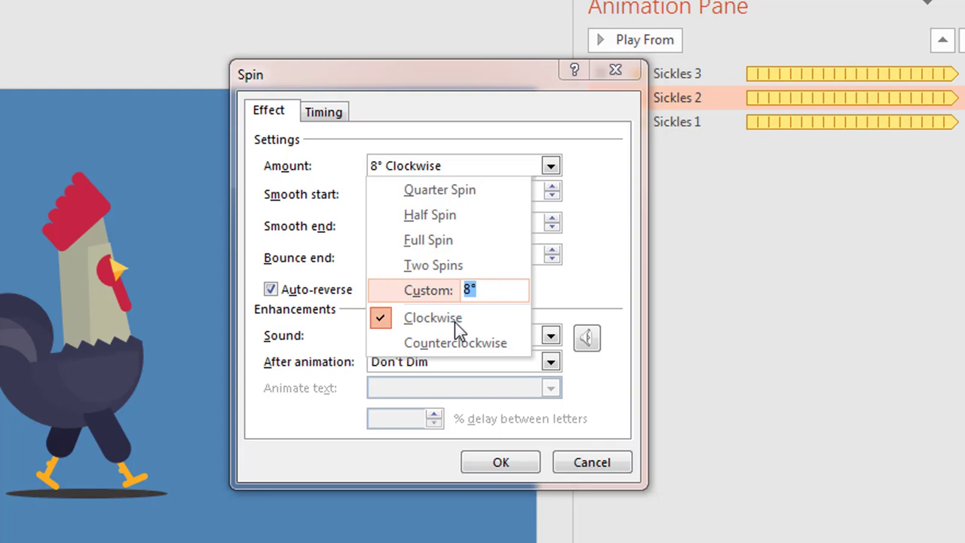
text(5)
click(462, 318)
click(455, 168)
click(427, 342)
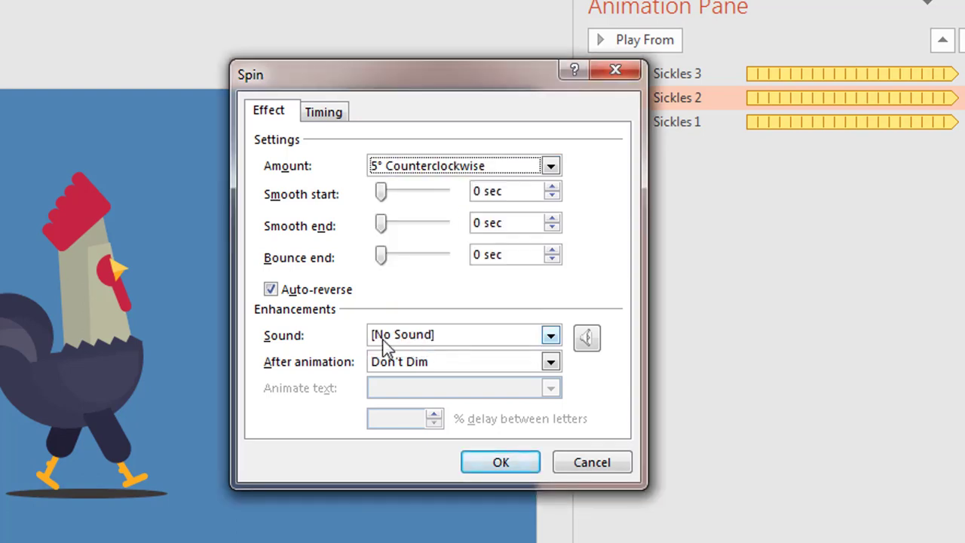
click(324, 114)
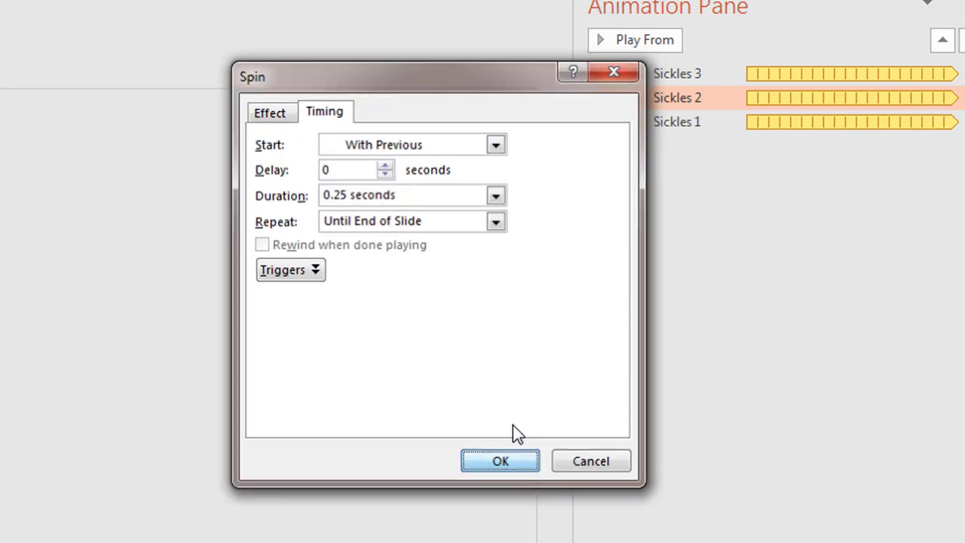
click(500, 460)
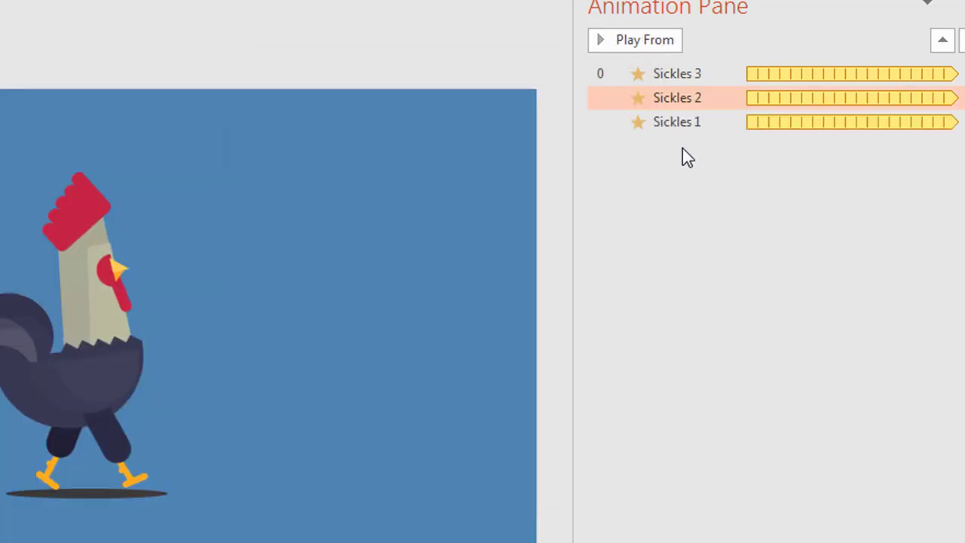
Set the Sickles 1 spin to a custom amount of 5° clockwise and apply the effect settings.
click(681, 127)
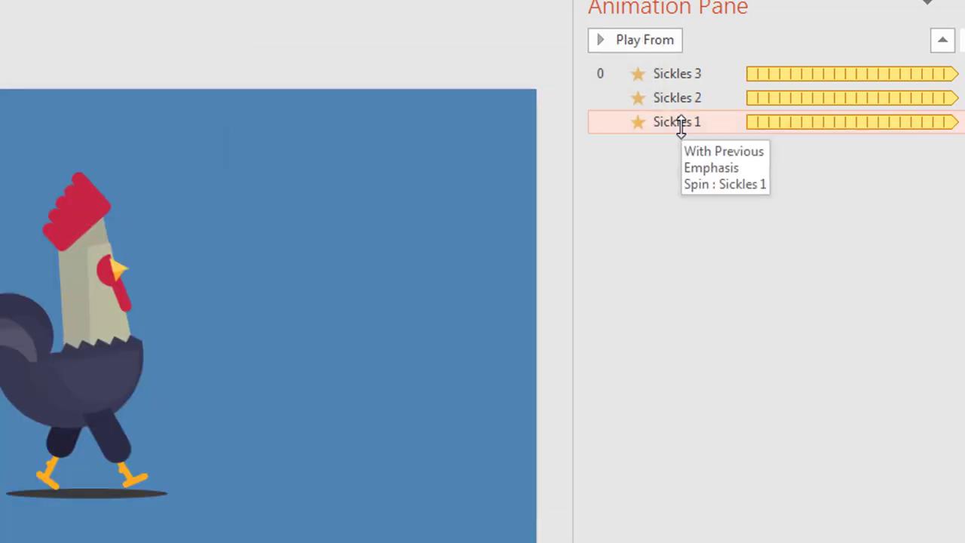
double_click(681, 125)
click(420, 166)
click(411, 292)
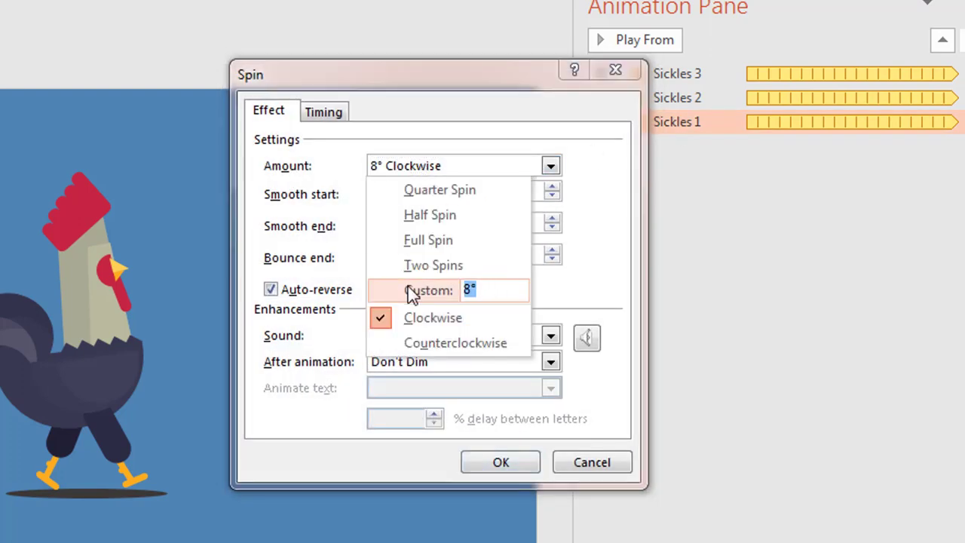
text(5)
key(Return)
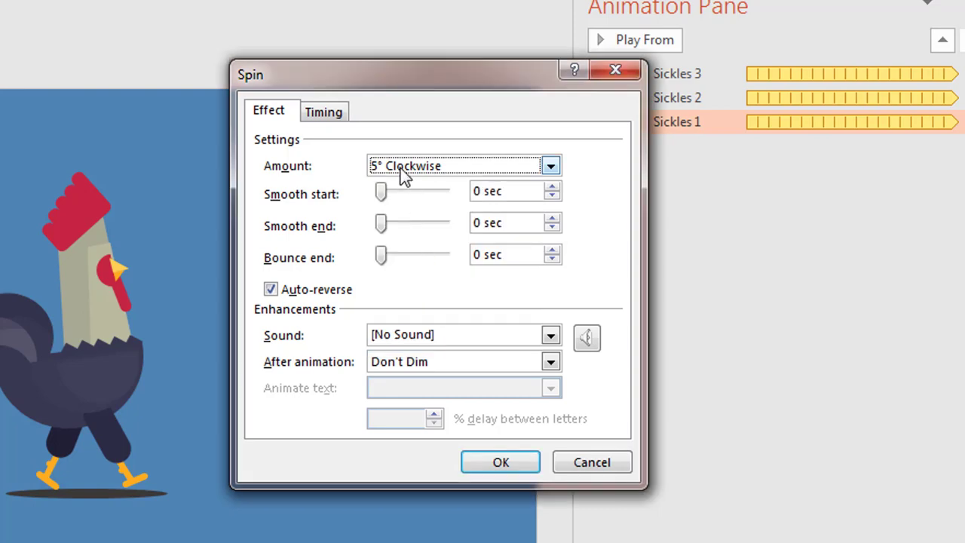
click(332, 112)
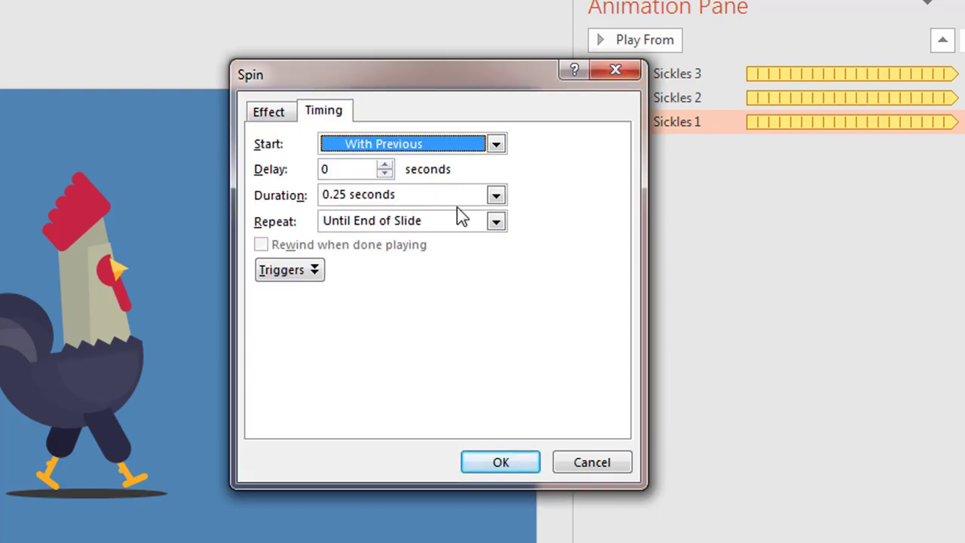
click(491, 460)
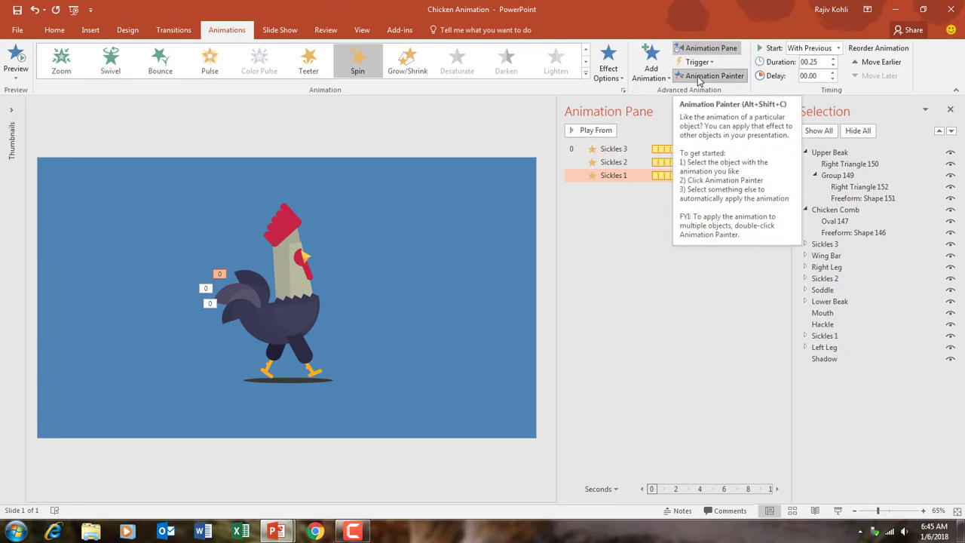
Turn off the Animation Painter and preview the tail feather animation in the slide show.
click(698, 78)
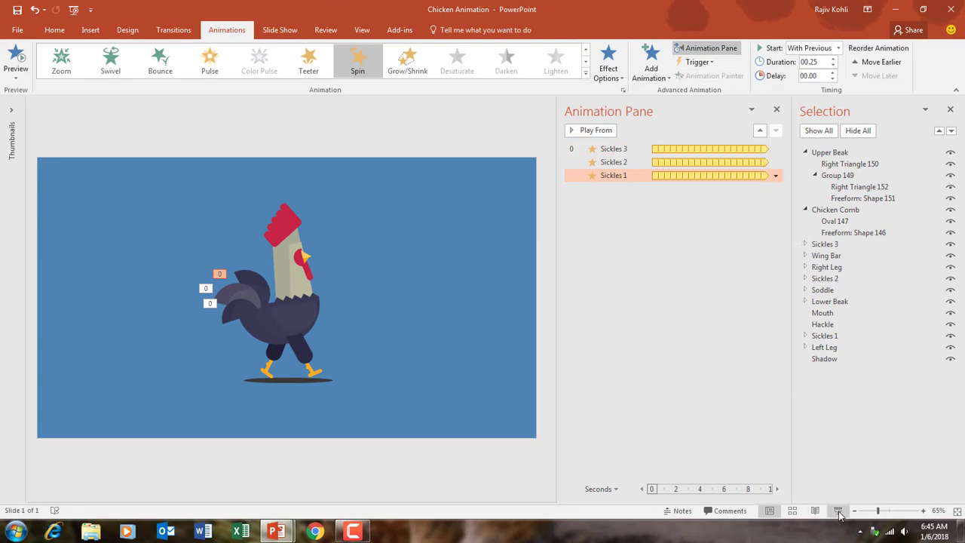
click(838, 512)
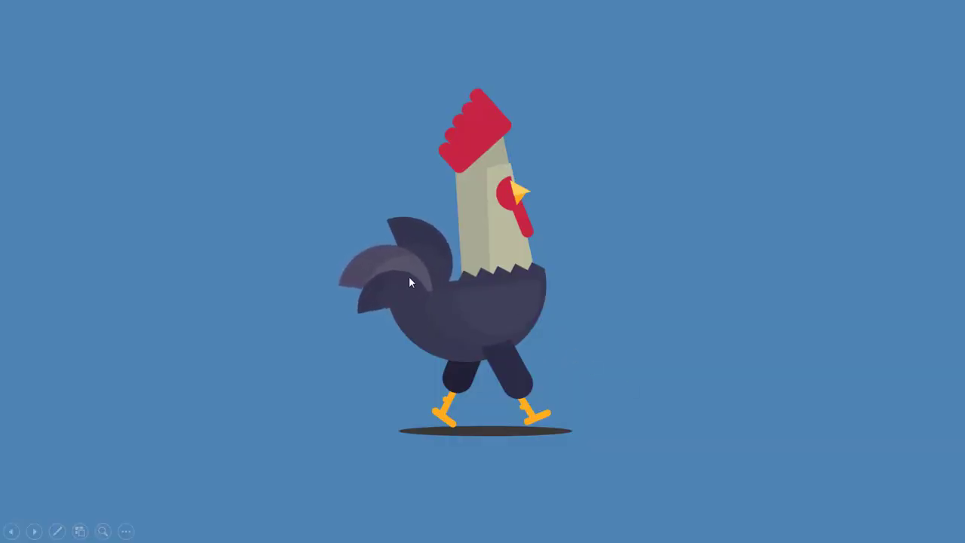
key(Escape)
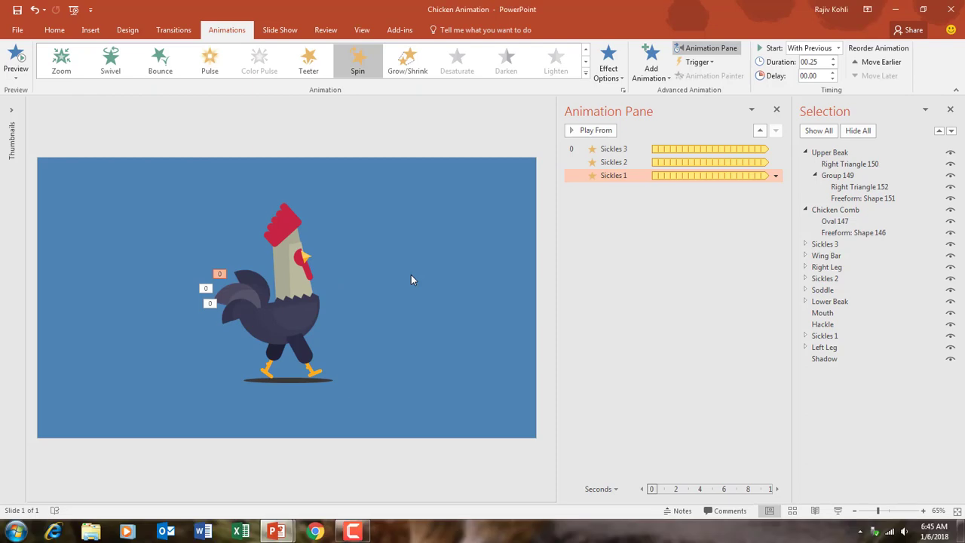
Copy the Sickles 3 spin to the chicken's body, Soddle, with the Animation Painter.
click(252, 331)
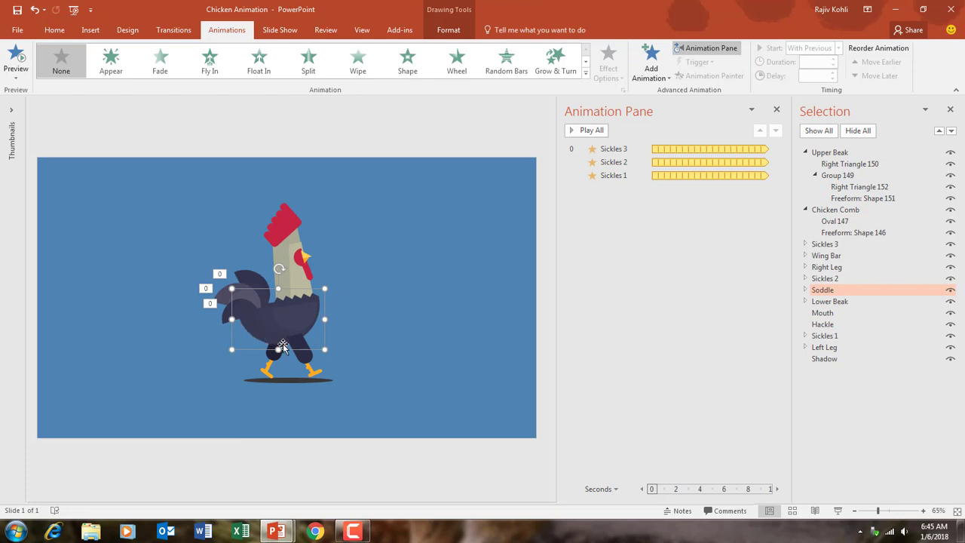
click(824, 290)
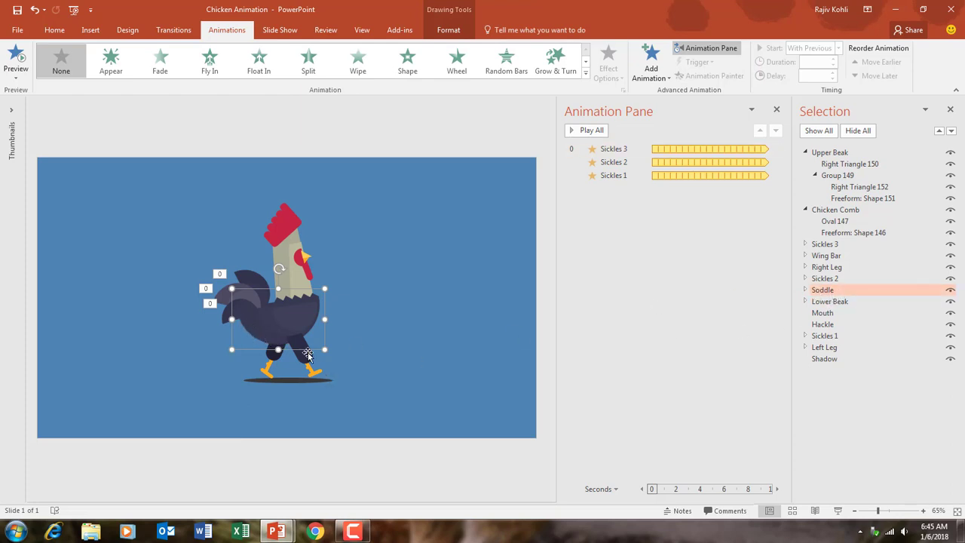
click(223, 315)
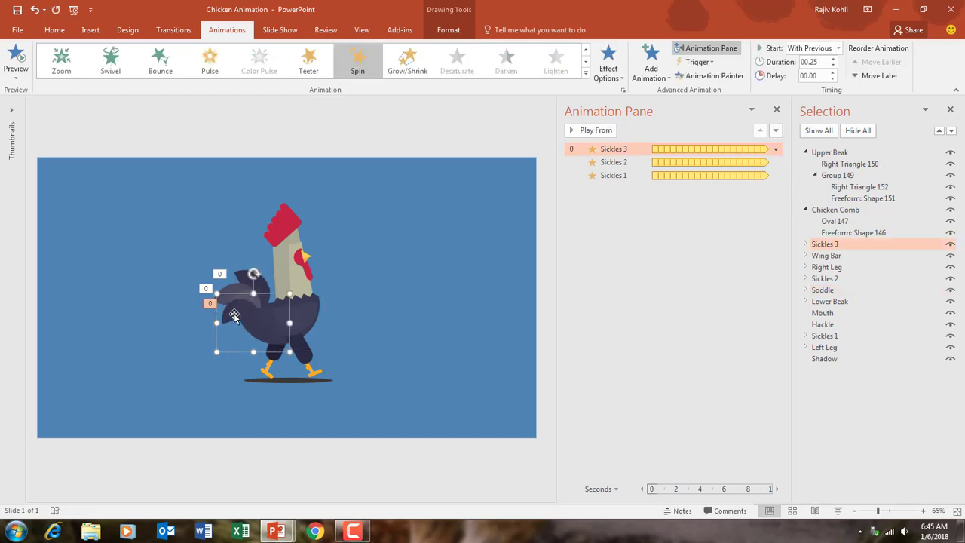
click(708, 78)
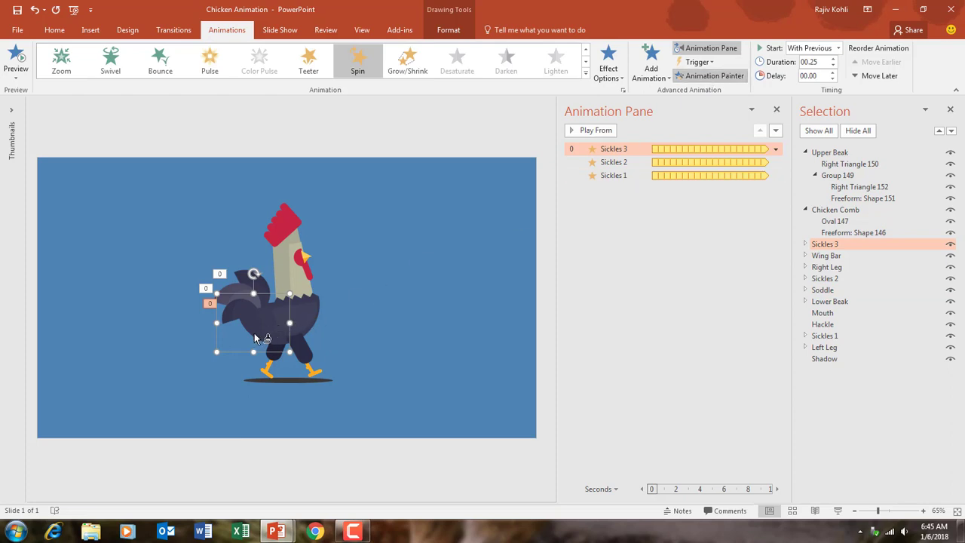
click(278, 336)
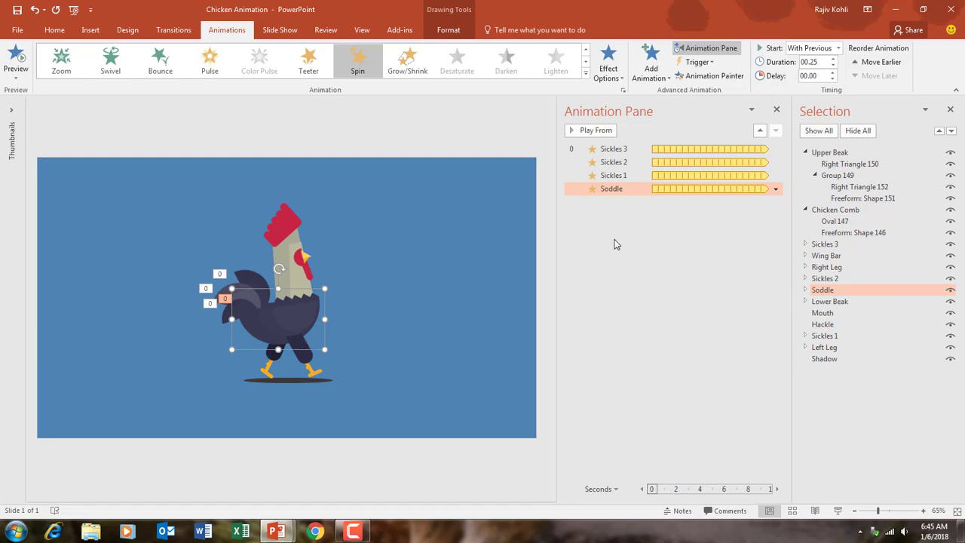
In the effect options of the Soddle spin, set a custom amount of 5° counterclockwise.
click(775, 188)
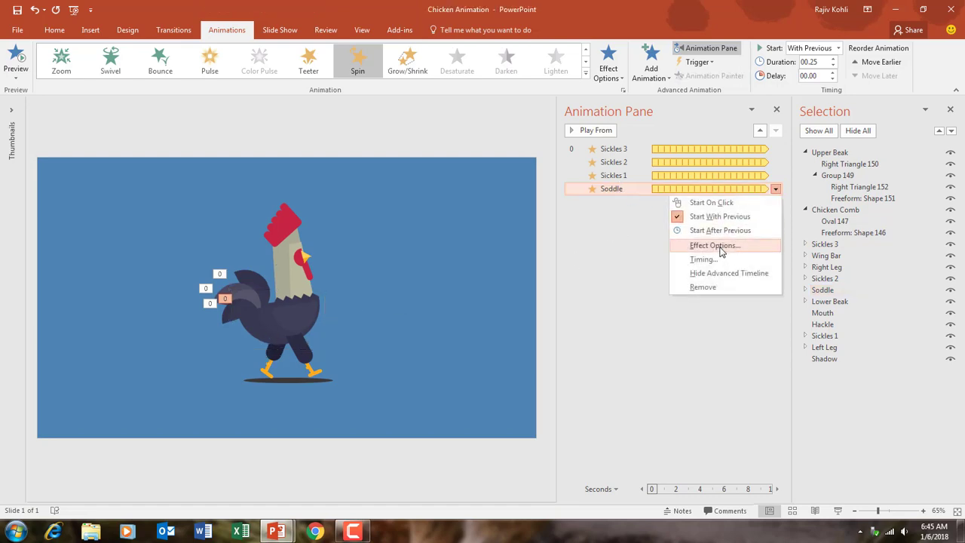
click(720, 246)
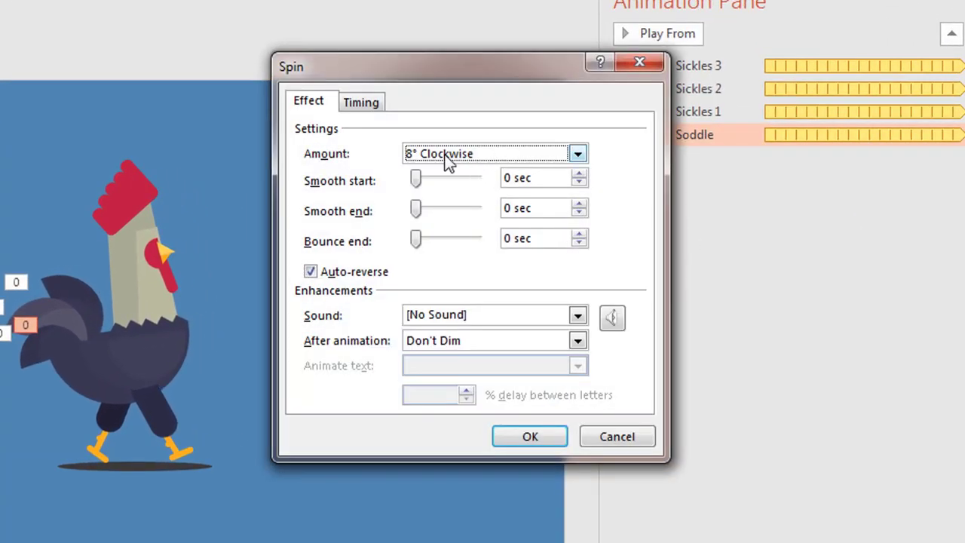
click(451, 167)
double_click(539, 273)
text(5)
key(Return)
click(460, 171)
click(467, 315)
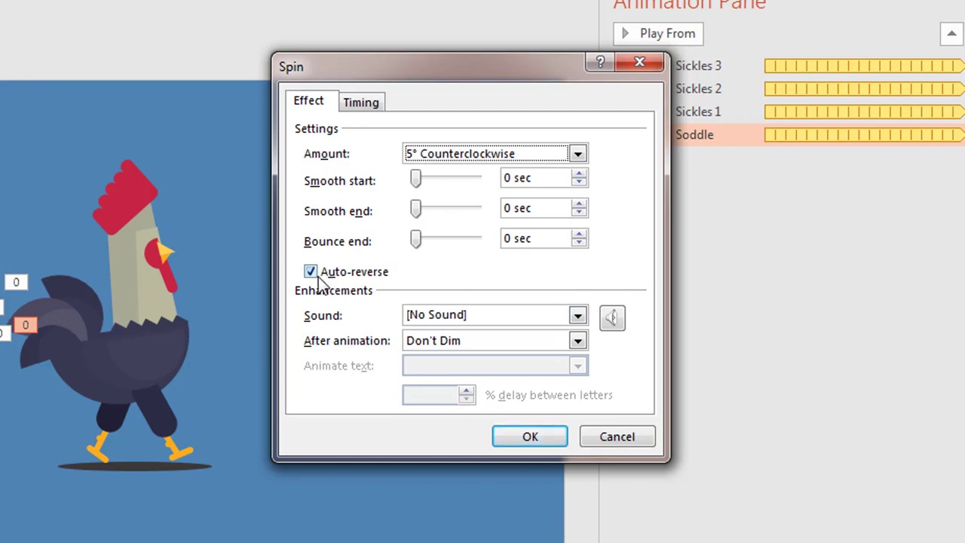
Set the duration of the Soddle spin to 0.5 seconds and apply the effect settings.
click(377, 101)
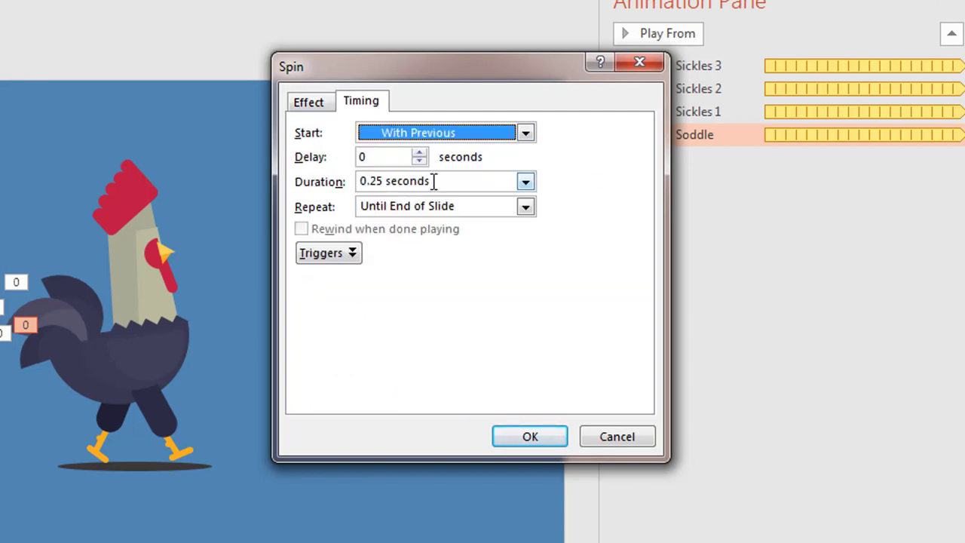
drag(435, 183, 176, 183)
text(.5)
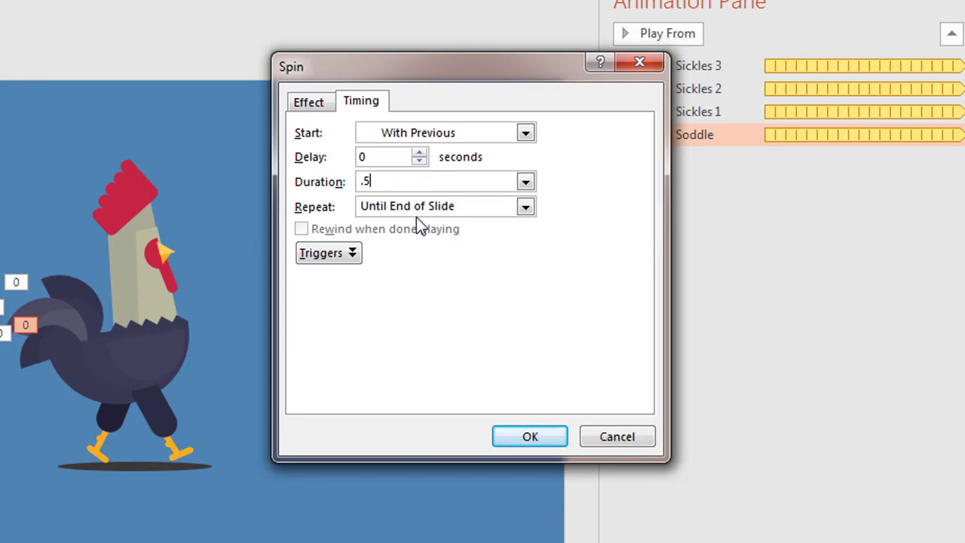
key(Tab)
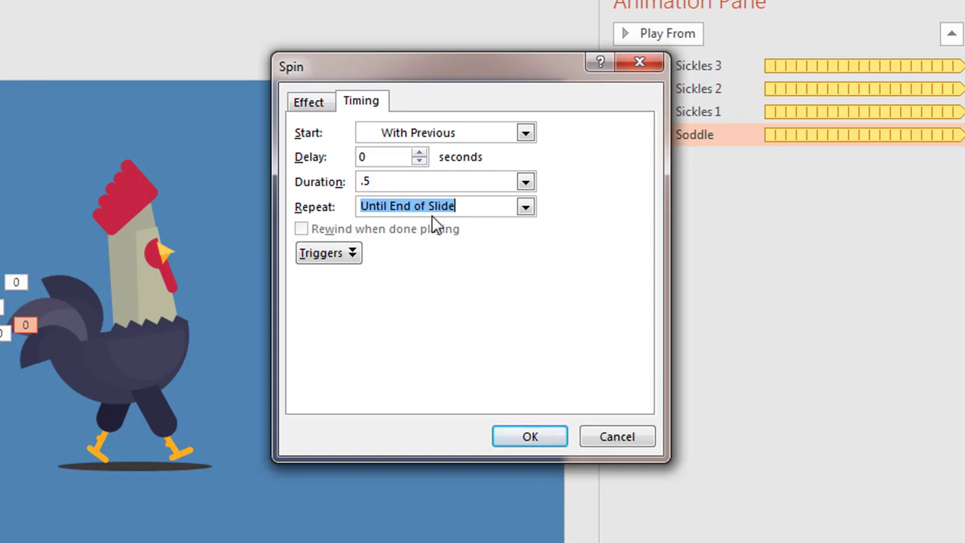
click(528, 436)
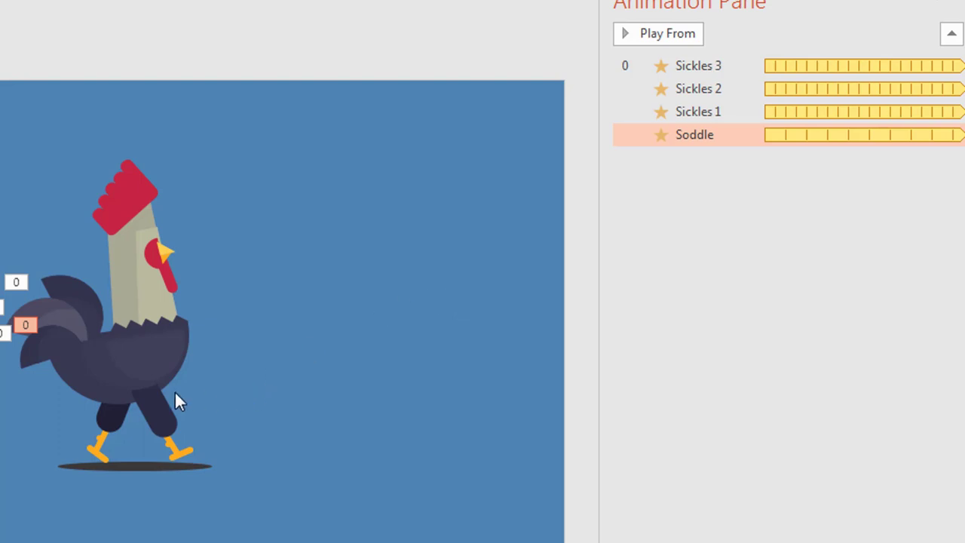
Copy the Soddle spin to the Wing Bar, Right Leg and Left Leg with the Animation Painter kept active.
click(73, 384)
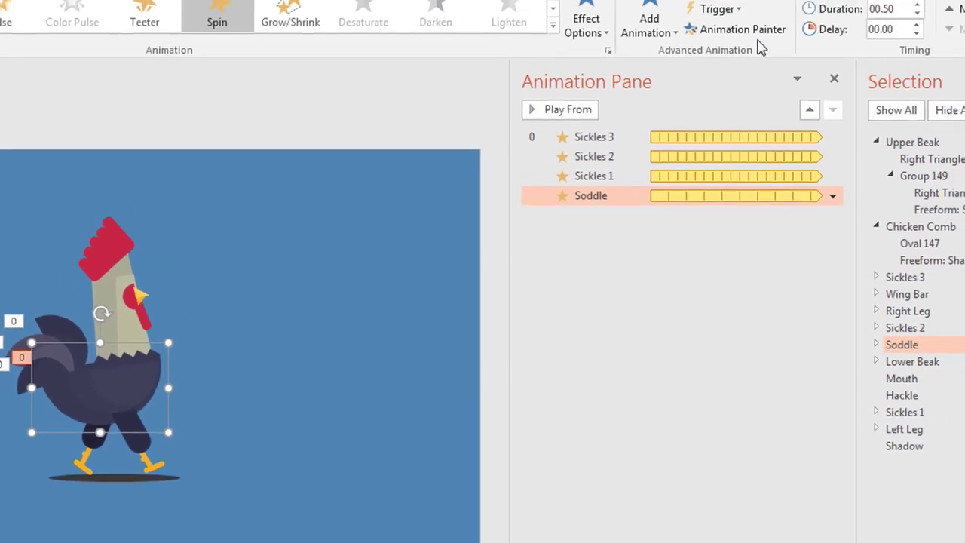
click(745, 34)
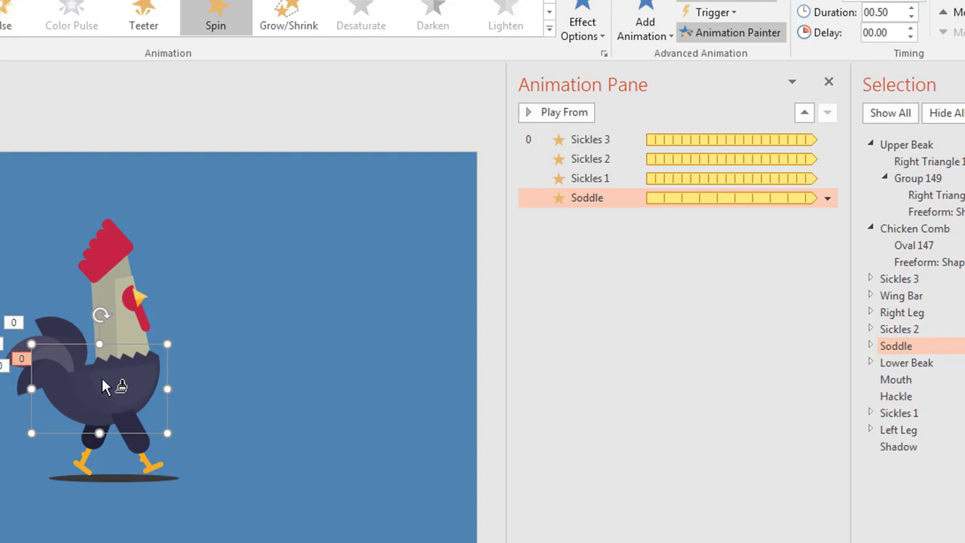
click(140, 397)
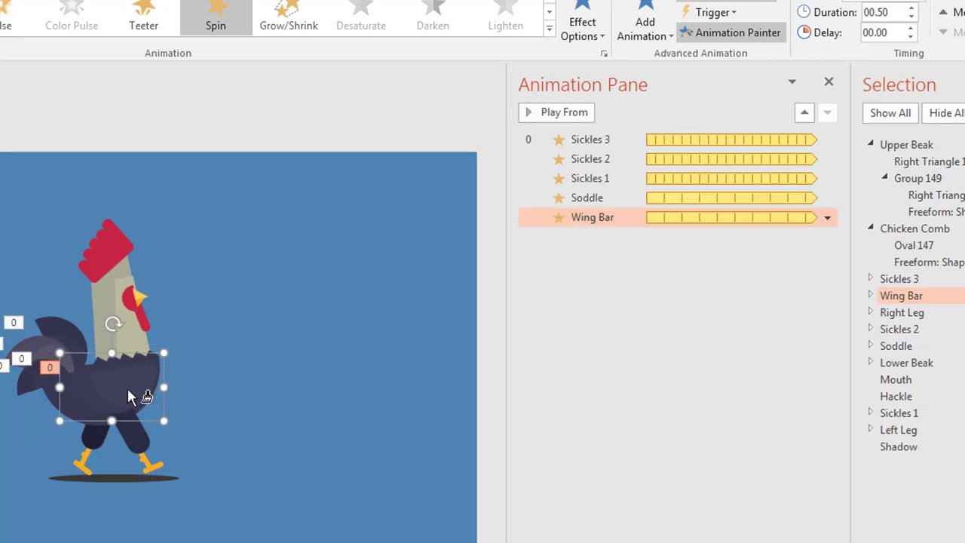
click(139, 446)
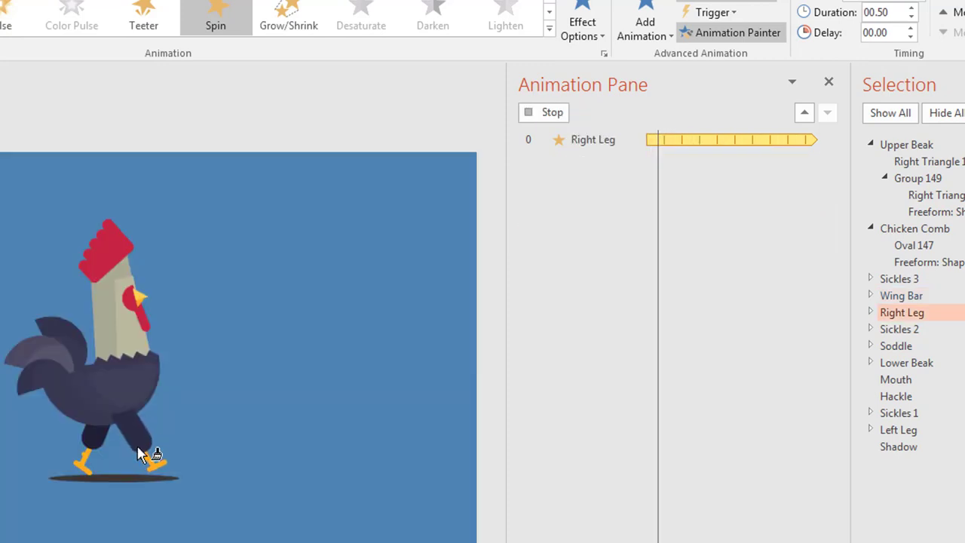
click(88, 449)
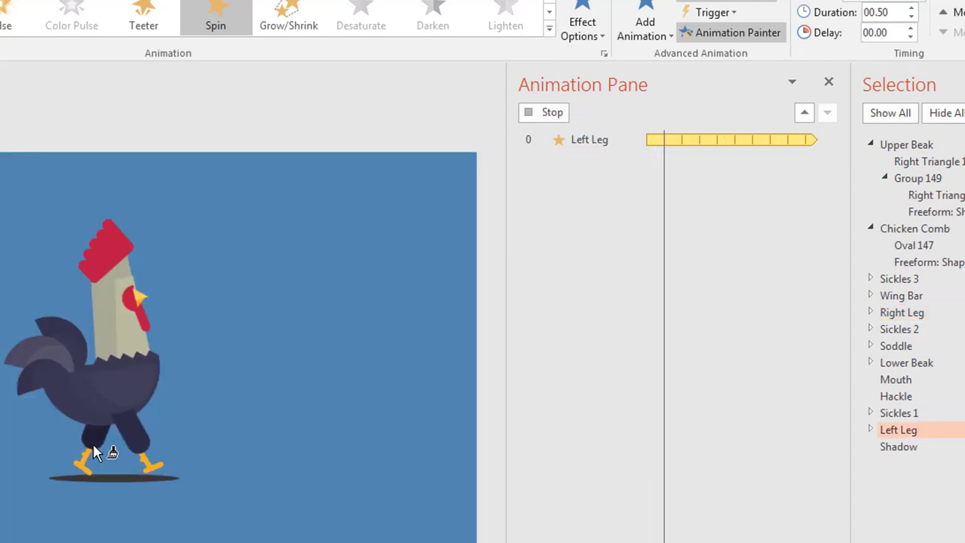
Paint the same spin onto the Chicken Comb, Hackle, Mouth, Upper Beak and Lower Beak.
click(108, 249)
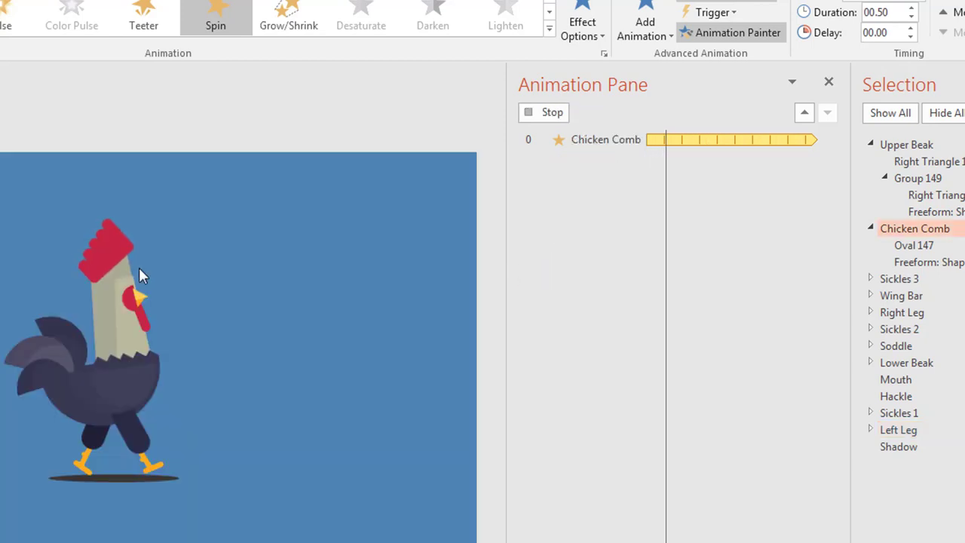
click(105, 313)
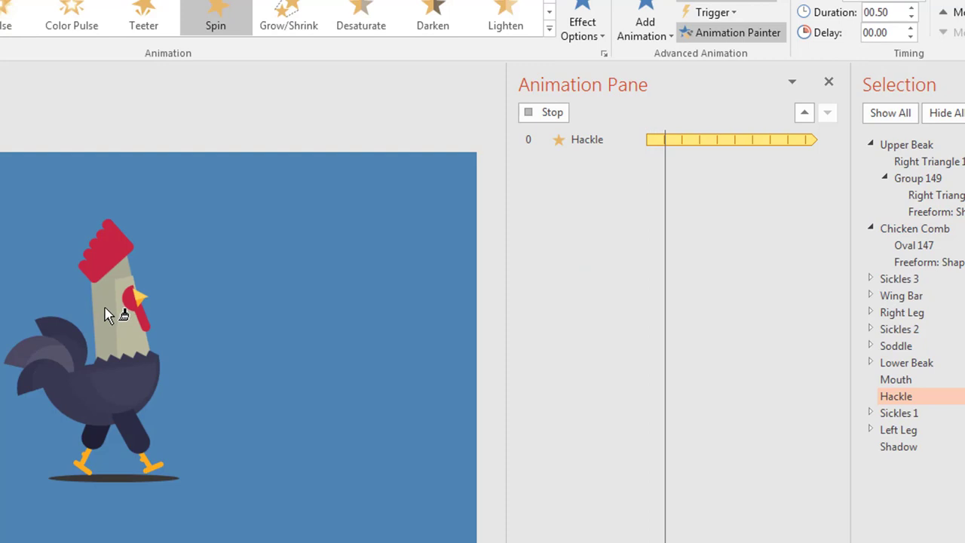
click(127, 334)
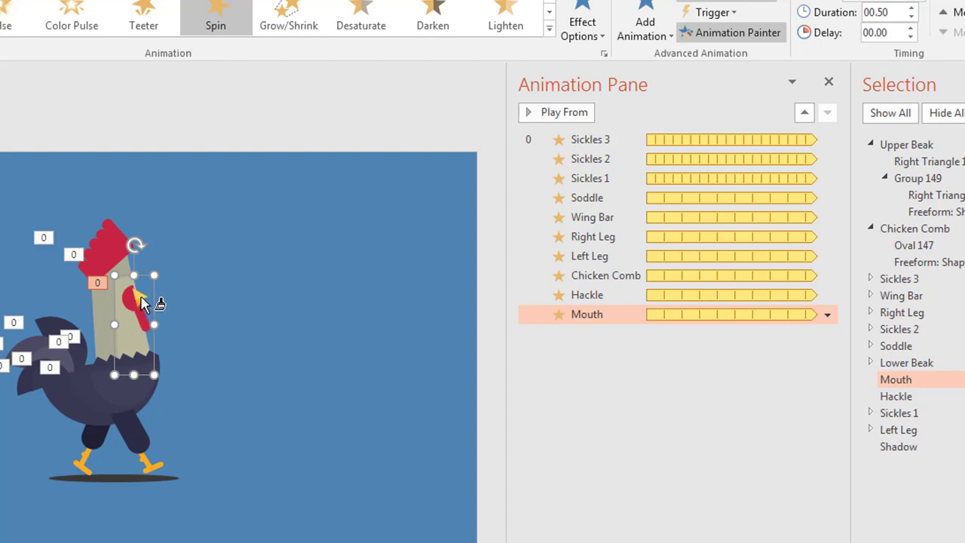
click(140, 295)
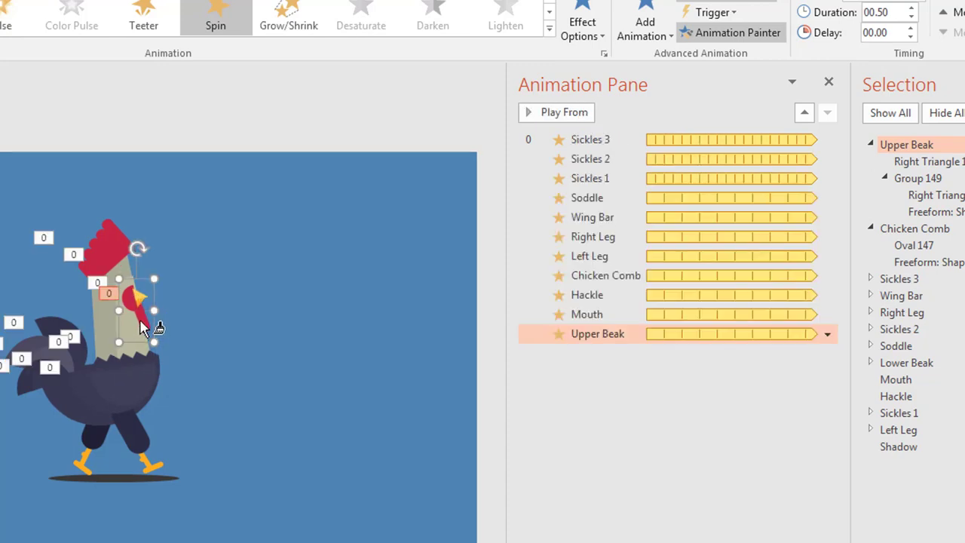
click(145, 317)
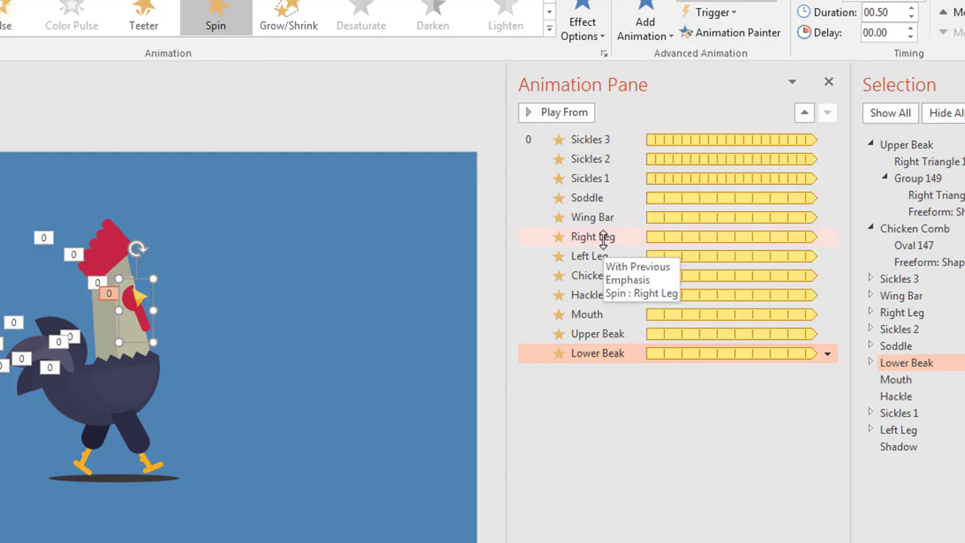
Review the effect and timing settings of the Wing Bar spin.
click(603, 226)
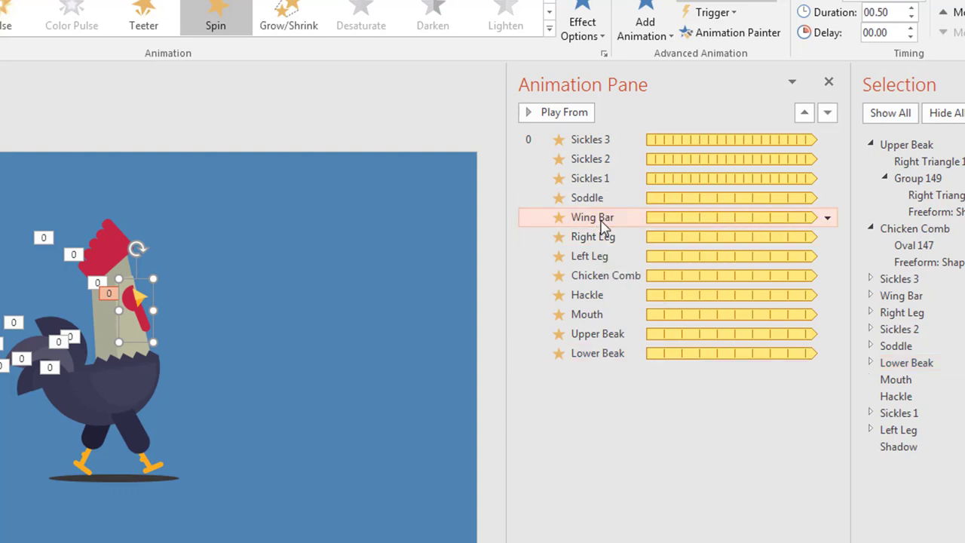
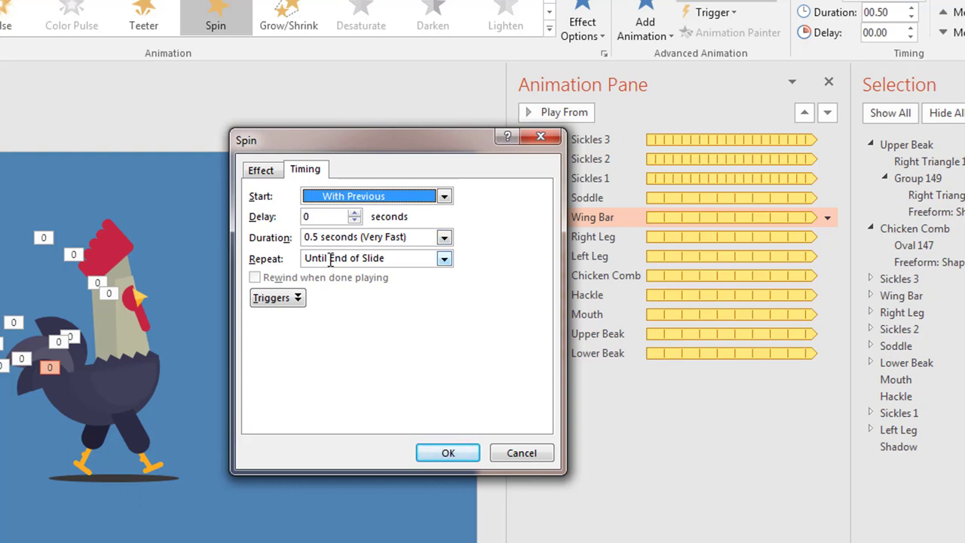
click(446, 451)
Set the Right Leg spin to a custom amount of 50° clockwise, check its timing and apply the settings.
double_click(592, 238)
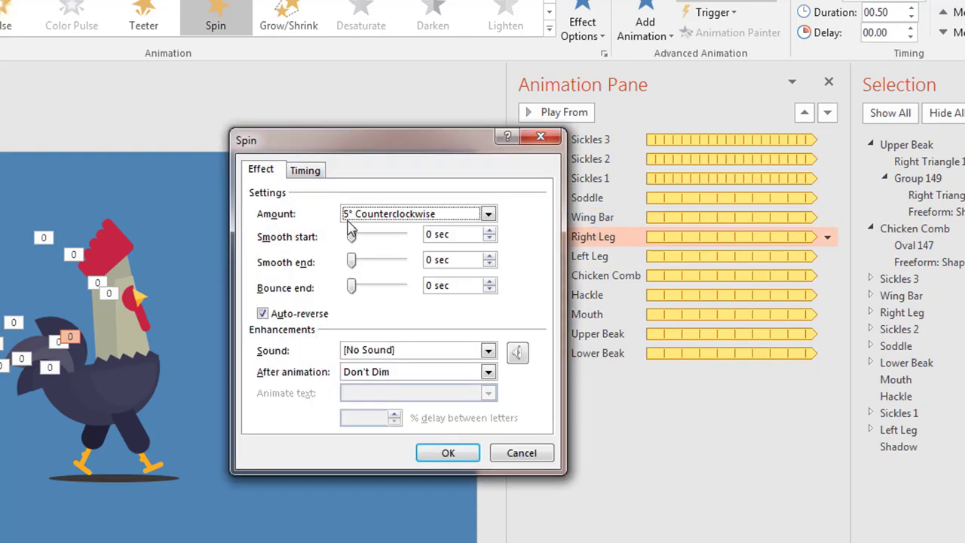
click(358, 213)
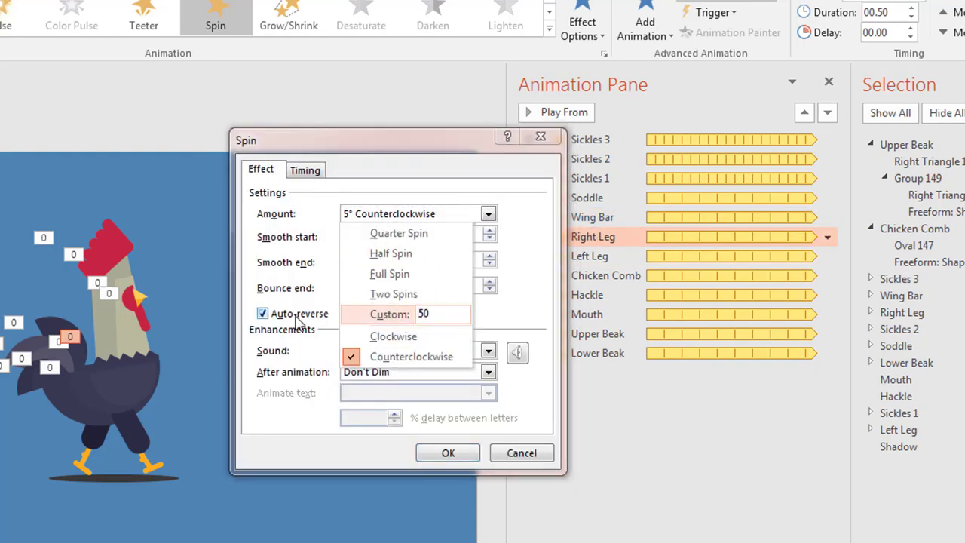
text(50)
key(Return)
click(394, 223)
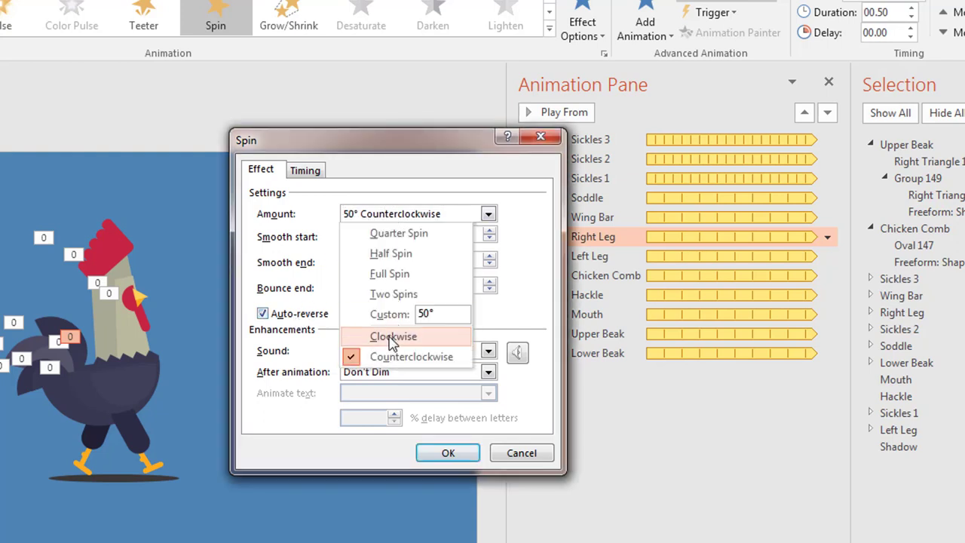
click(393, 337)
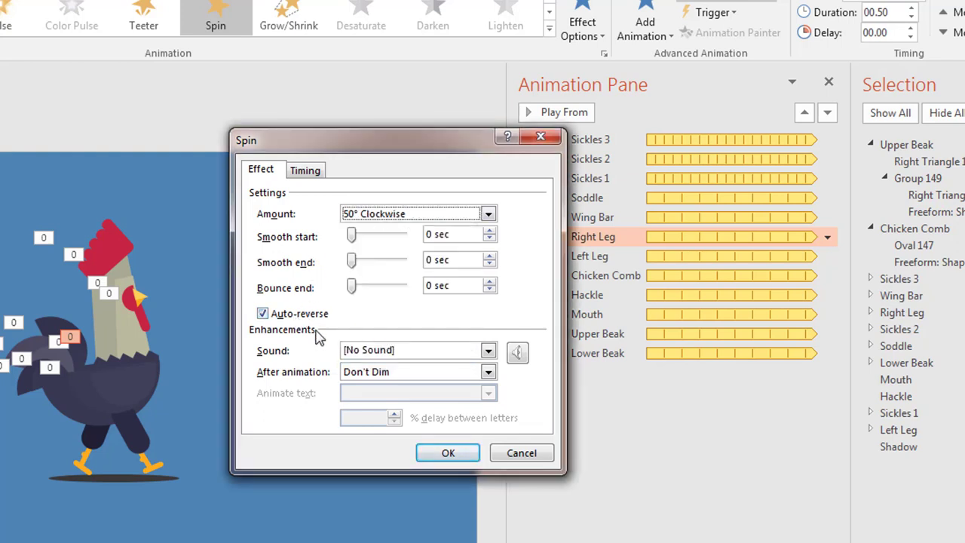
click(307, 171)
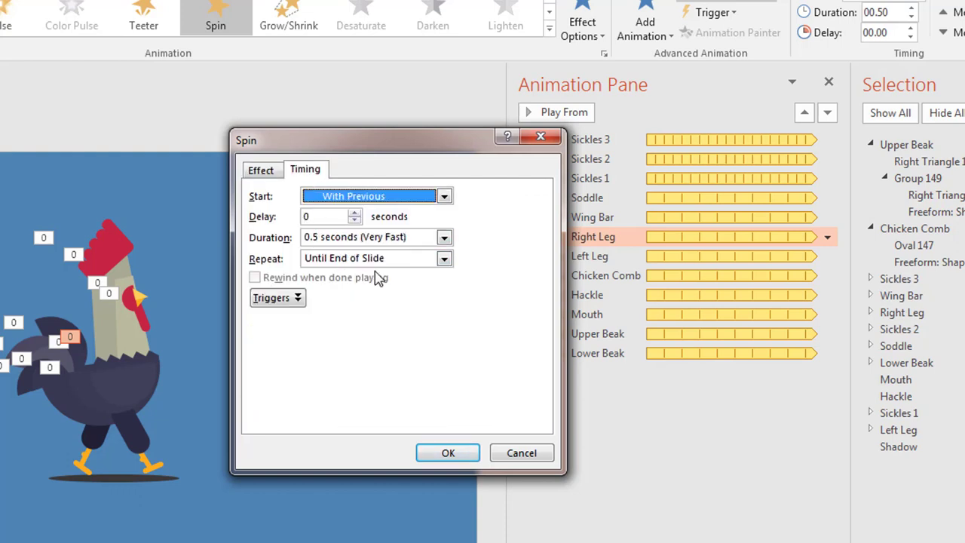
click(447, 453)
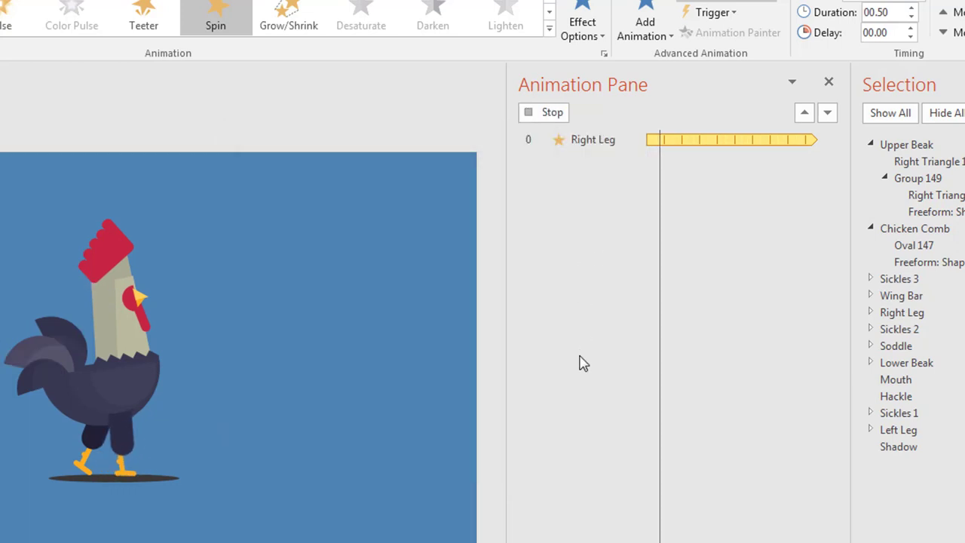
Set the Left Leg spin to a custom amount of 50° counterclockwise, check its timing and apply the settings.
click(583, 256)
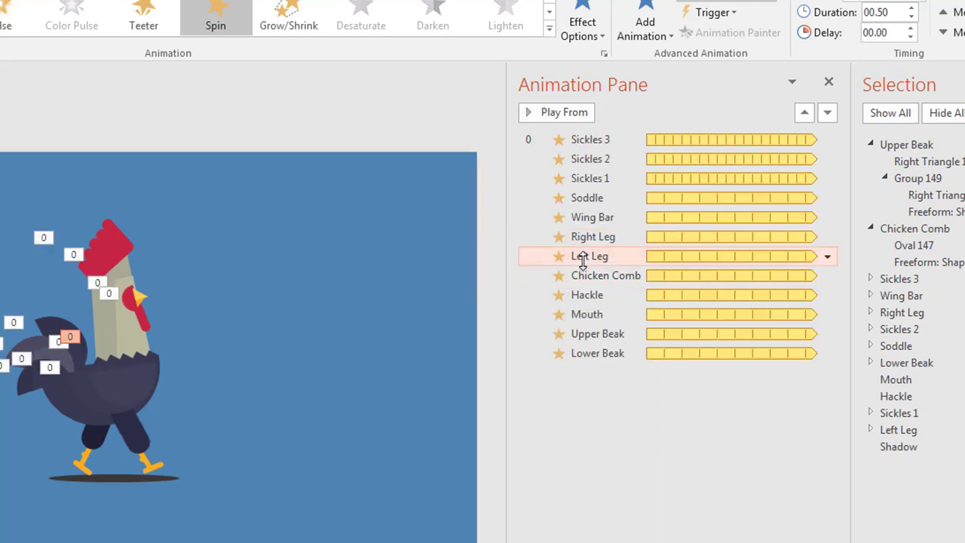
double_click(582, 257)
click(430, 218)
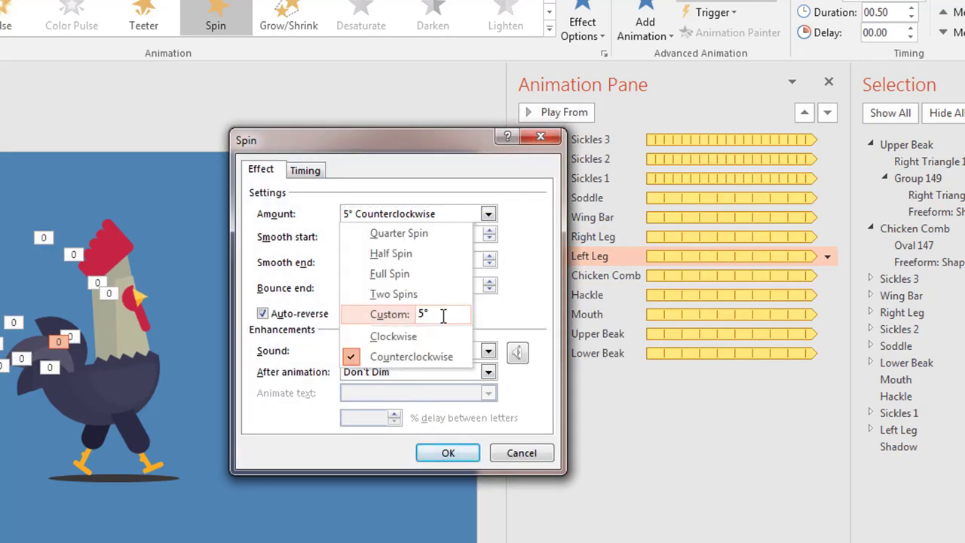
click(383, 317)
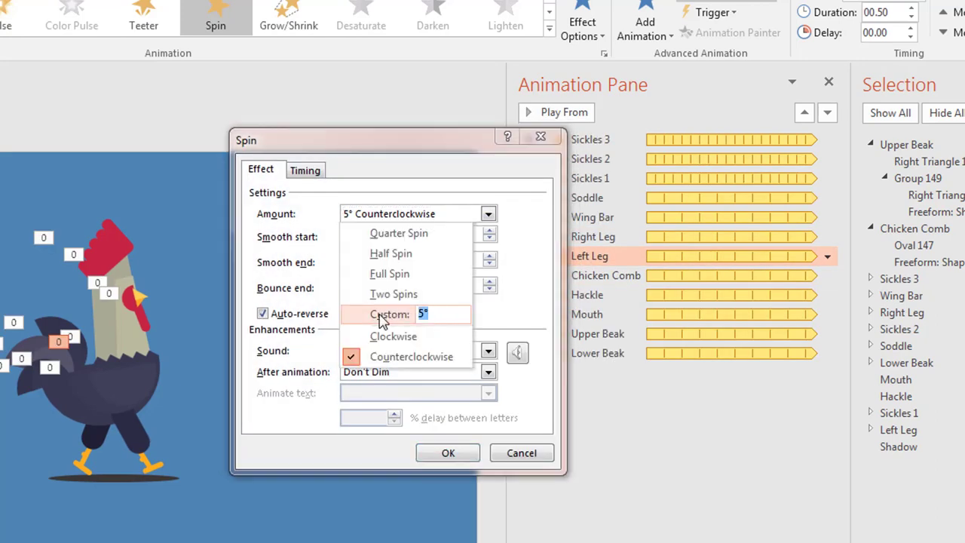
text(50)
key(Return)
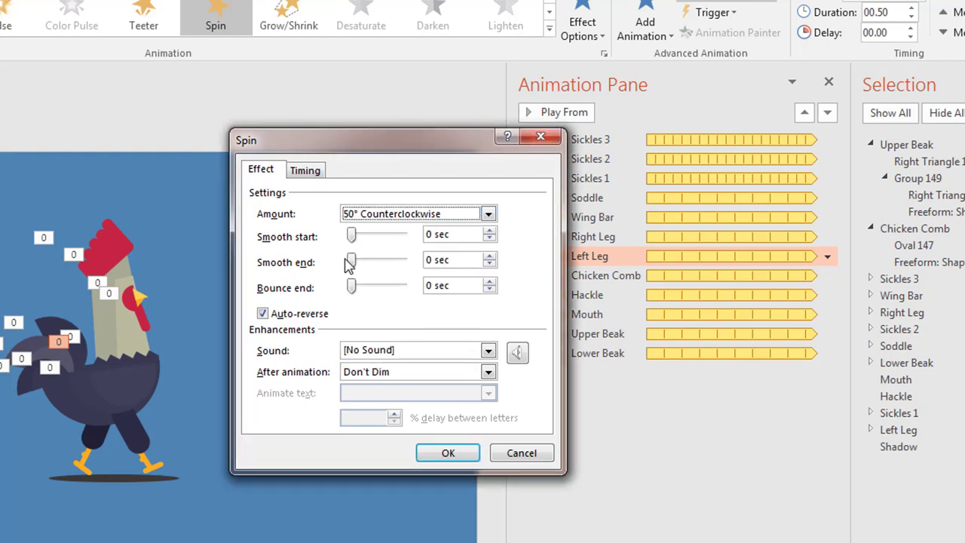
click(305, 170)
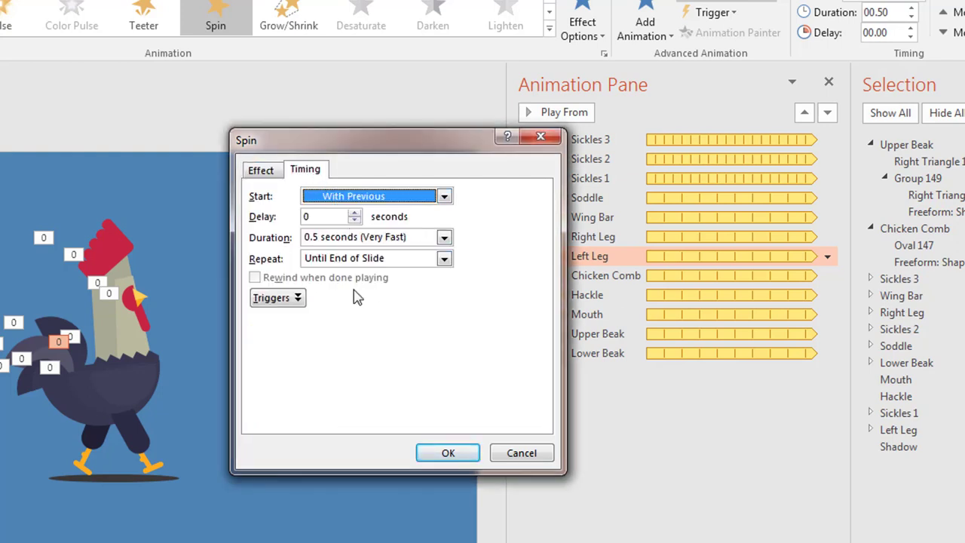
click(451, 453)
Set the Chicken Comb spin to a custom amount of 10° clockwise, check its timing and apply the settings.
click(581, 276)
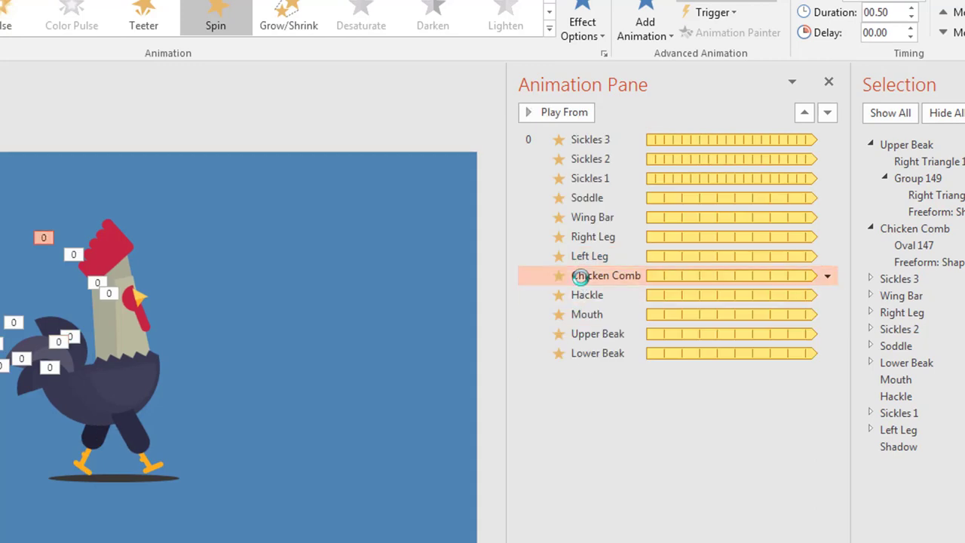
double_click(581, 276)
click(385, 215)
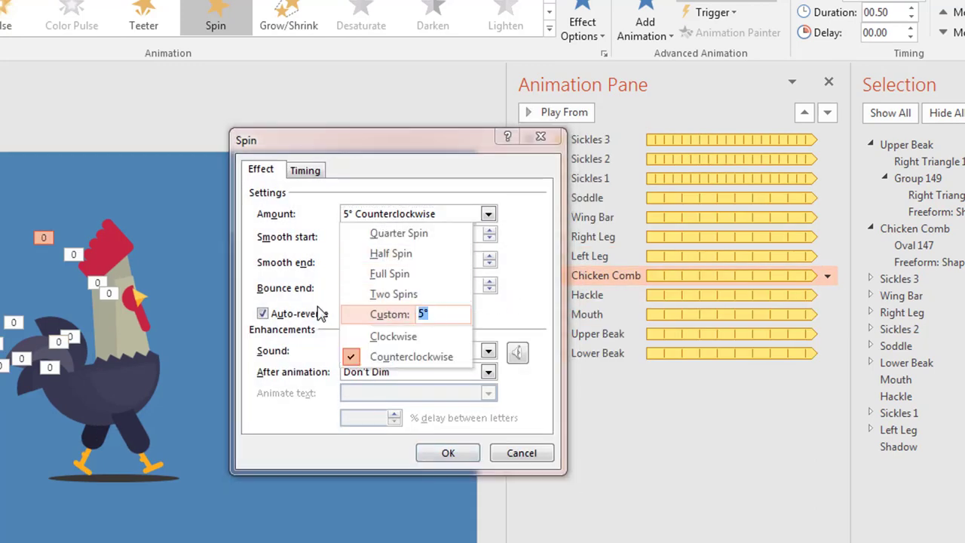
text(10)
key(Return)
click(373, 214)
click(348, 336)
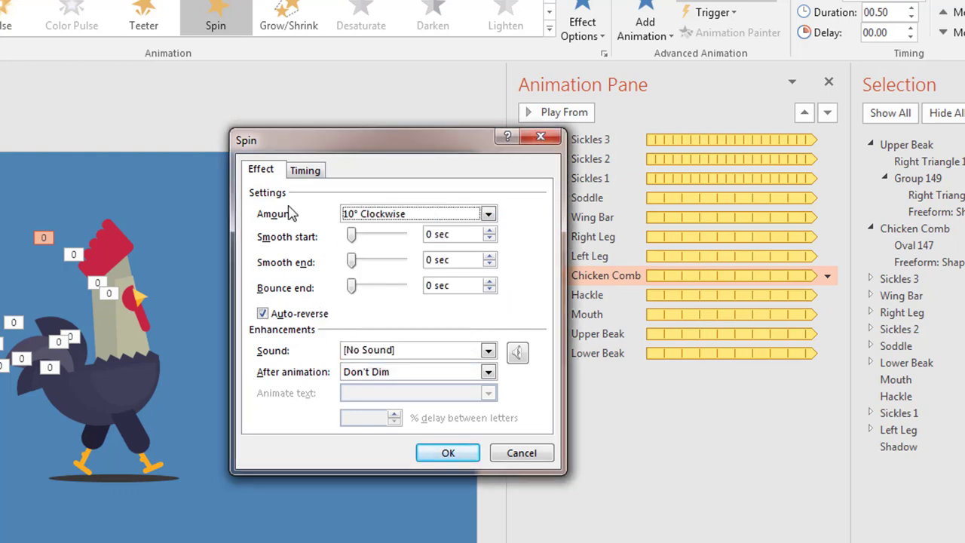
click(314, 171)
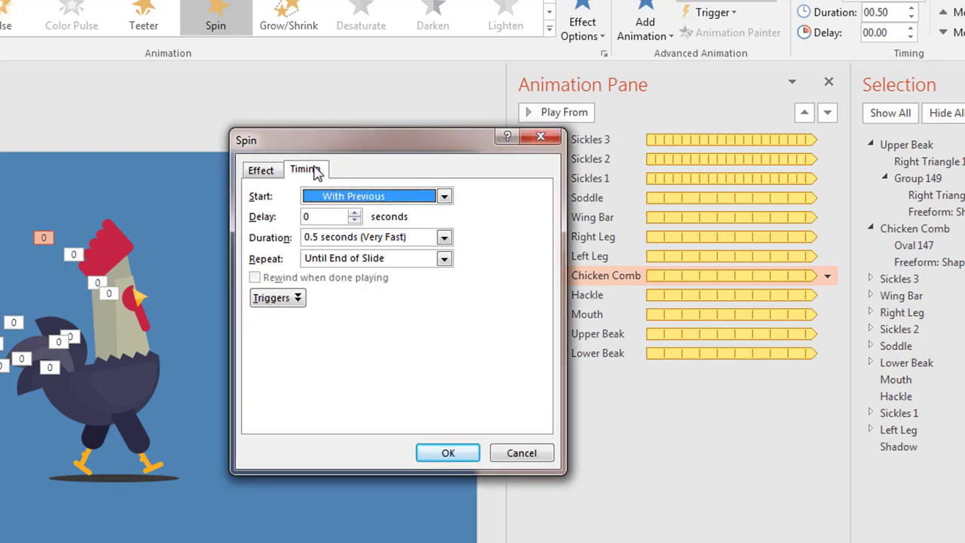
click(451, 453)
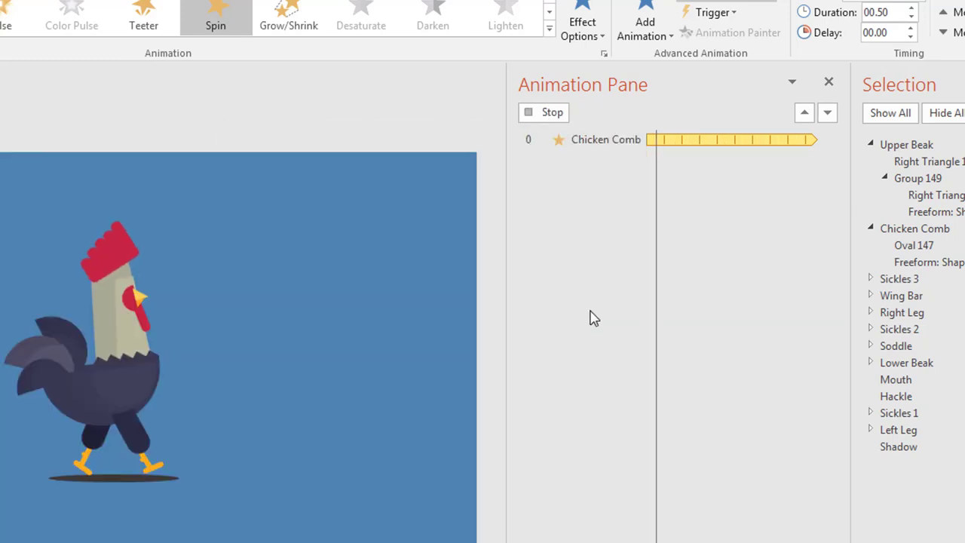
Set the Hackle spin to a custom amount of 10° clockwise, check its timing and apply the settings.
double_click(588, 295)
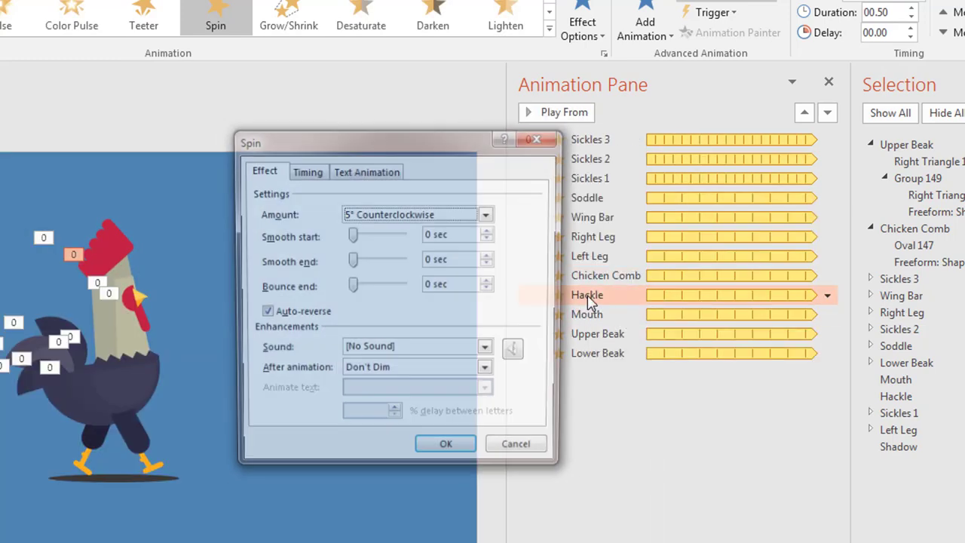
click(364, 213)
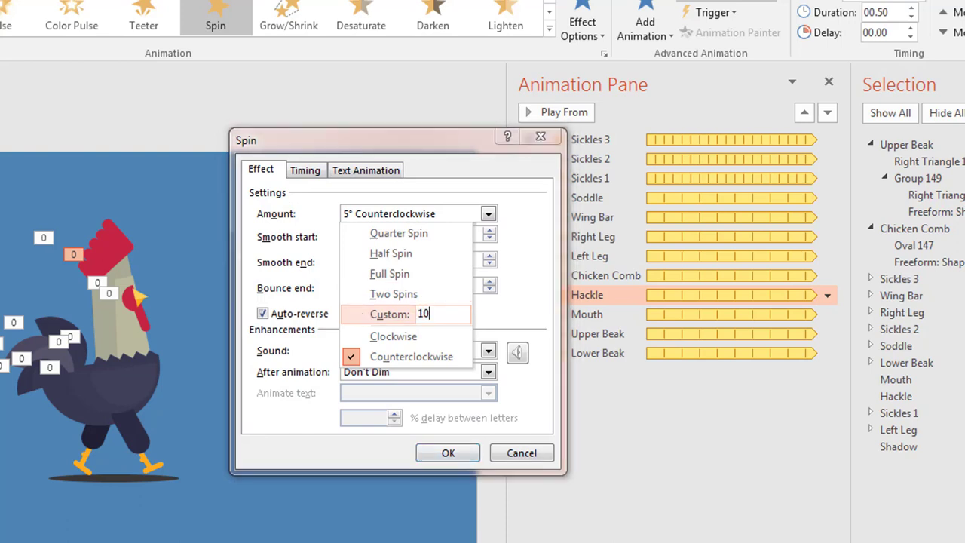
text(10)
key(Return)
click(379, 214)
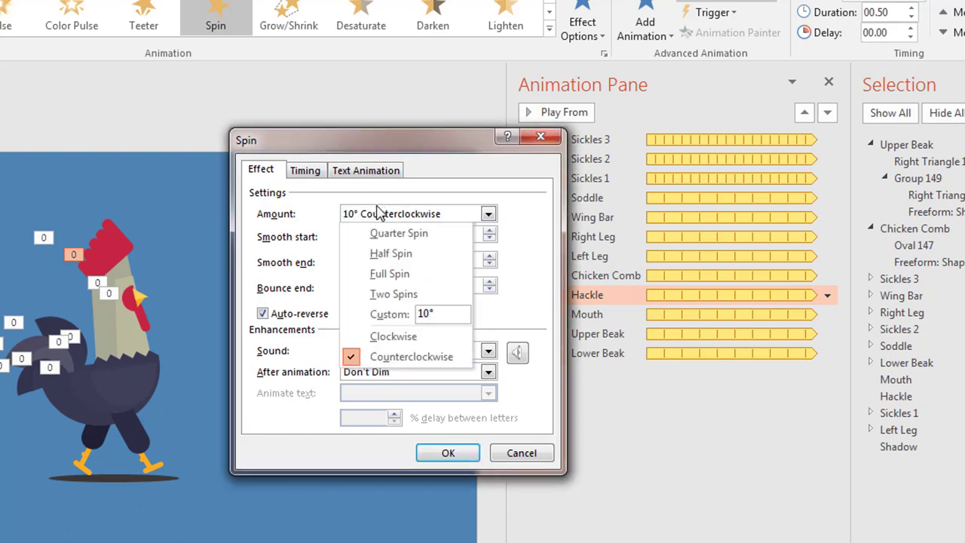
click(400, 342)
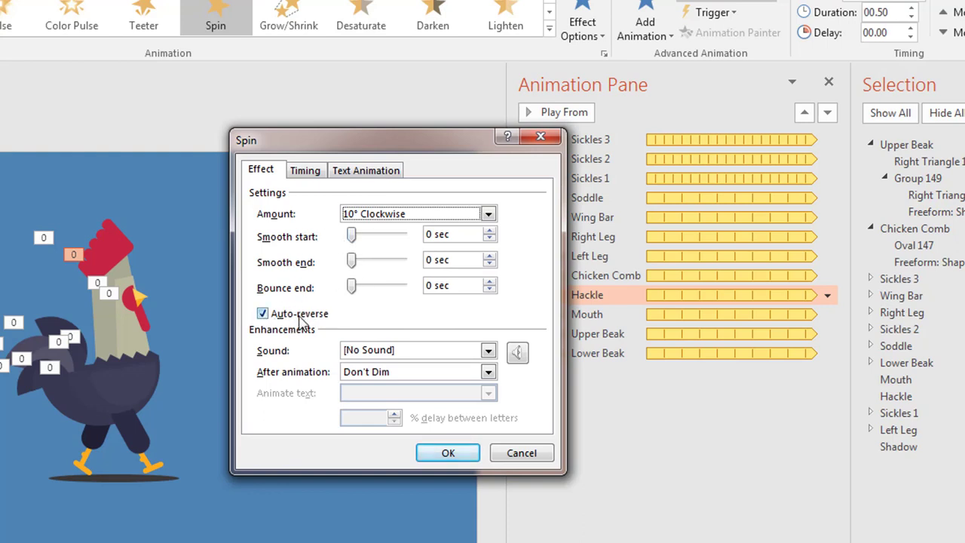
click(308, 172)
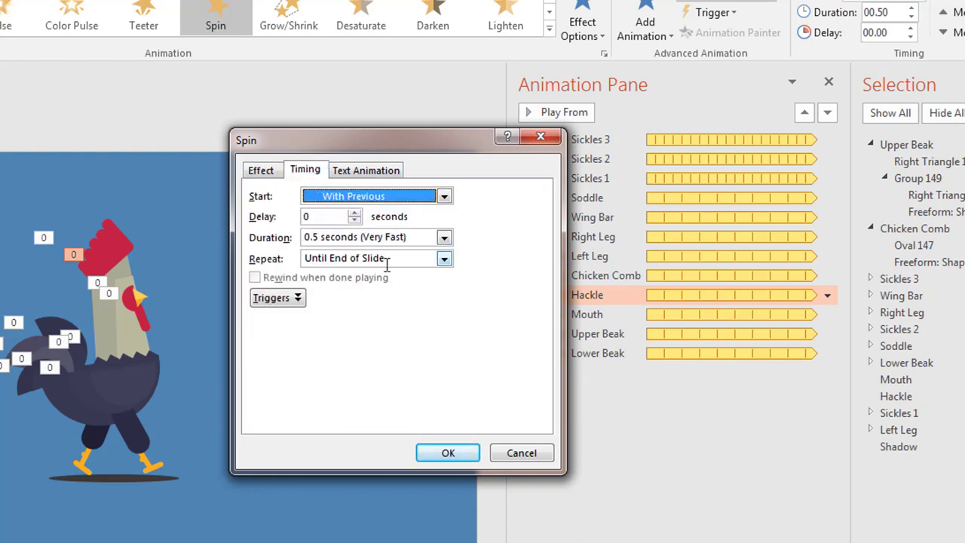
click(451, 455)
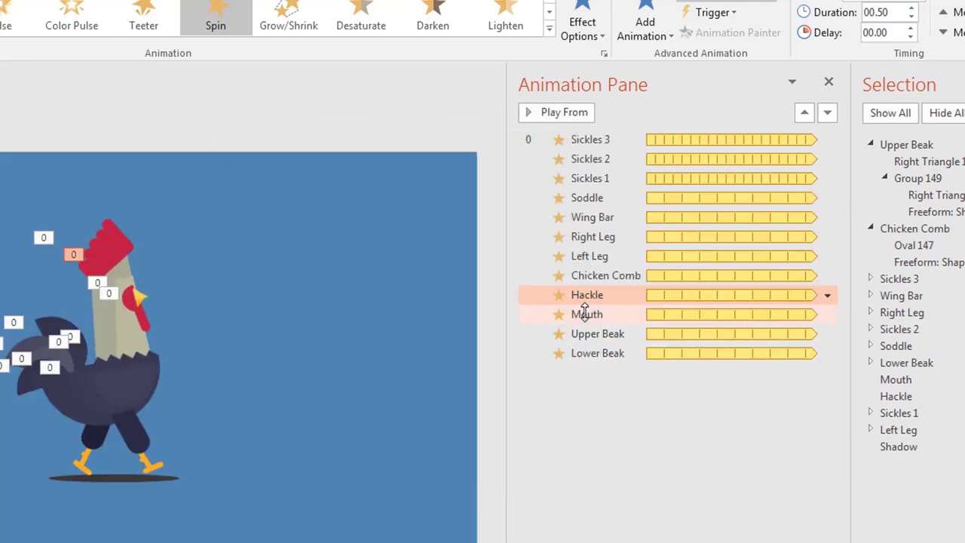
Switch the Mouth spin's direction to clockwise and apply the settings.
double_click(585, 314)
click(489, 214)
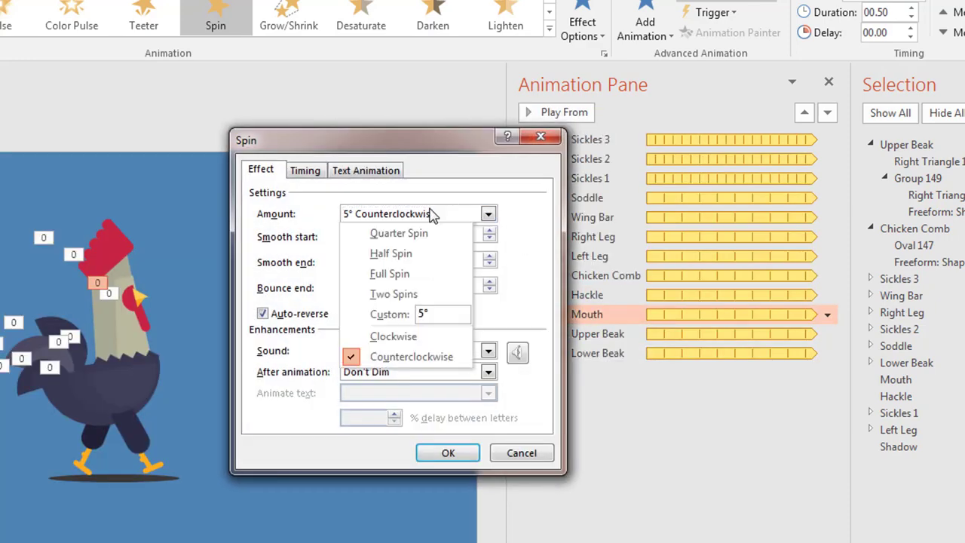
click(393, 337)
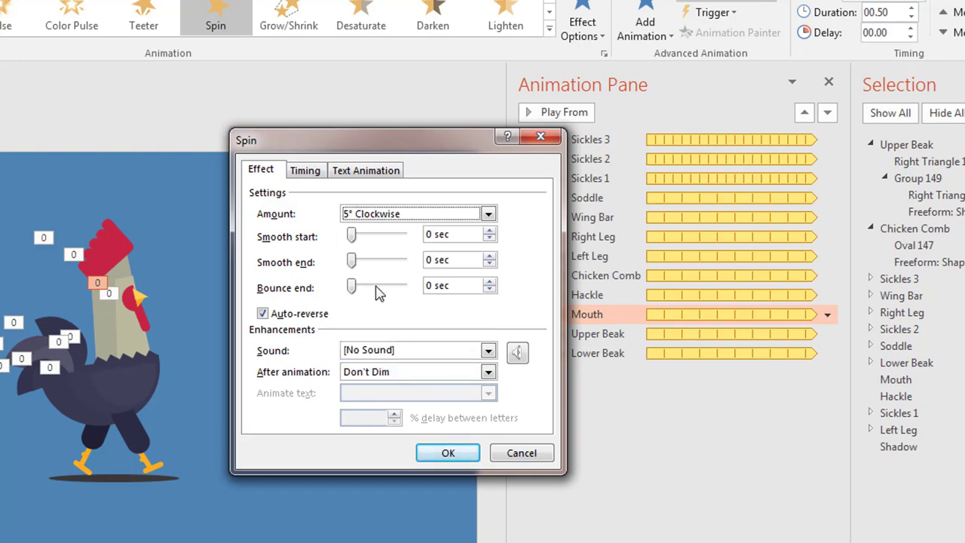
click(448, 452)
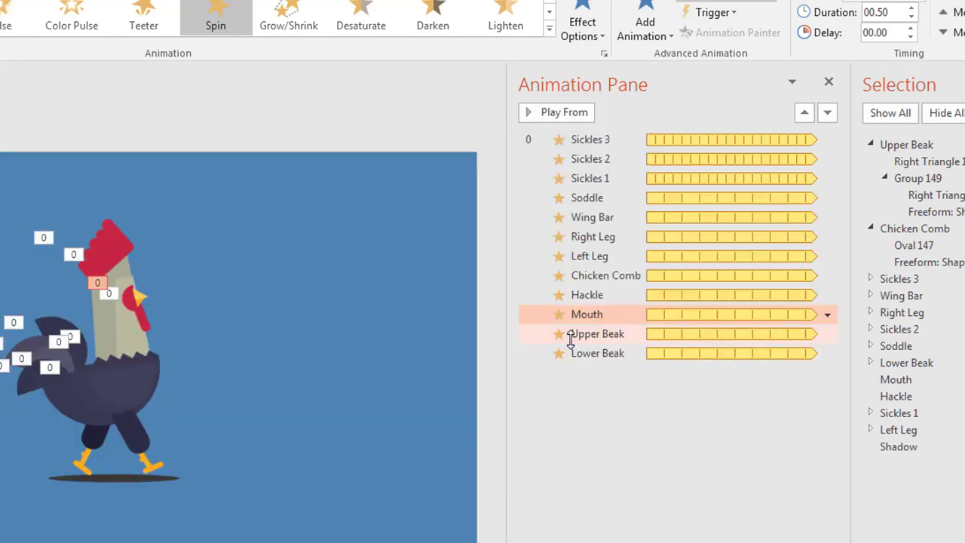
Set the Upper Beak spin to a custom amount of 8° clockwise and apply the settings.
double_click(579, 334)
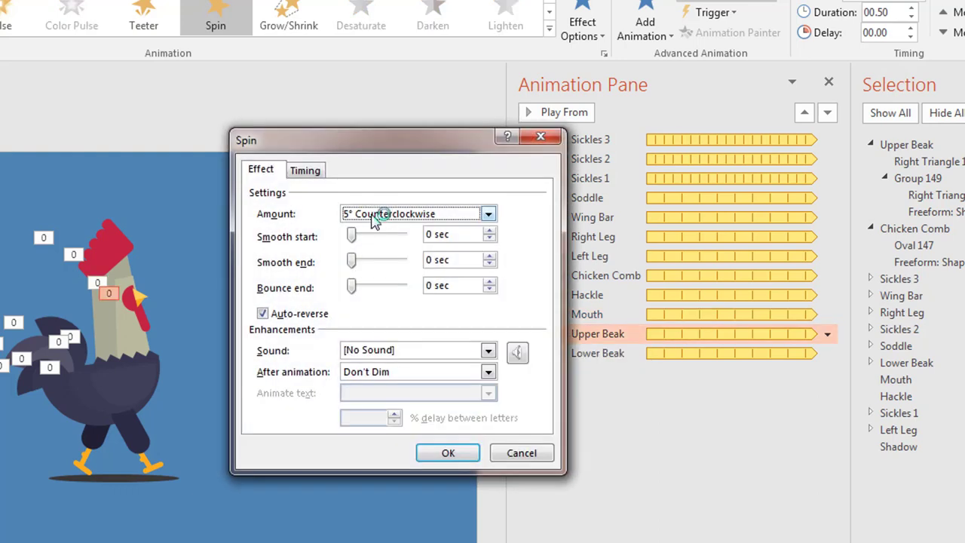
click(373, 214)
click(386, 321)
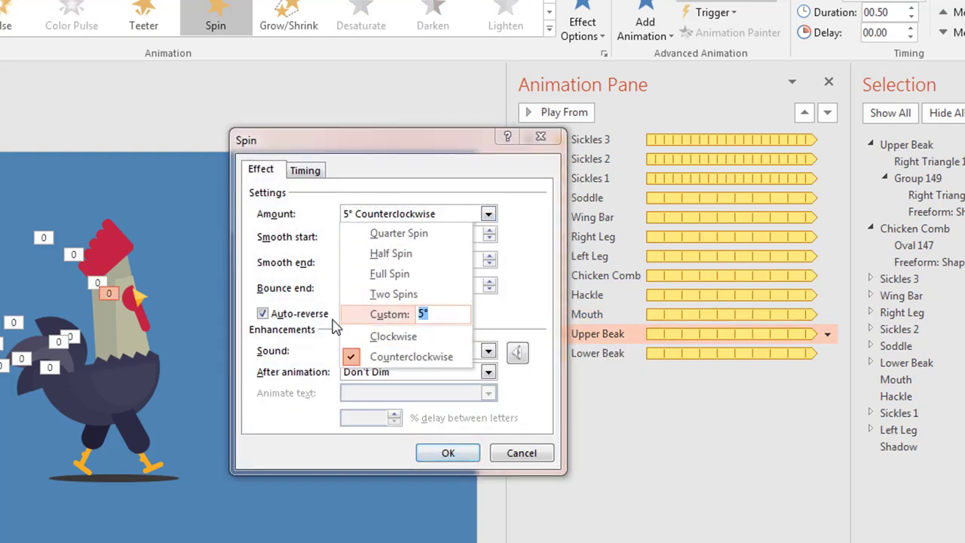
text(8)
key(Return)
click(400, 218)
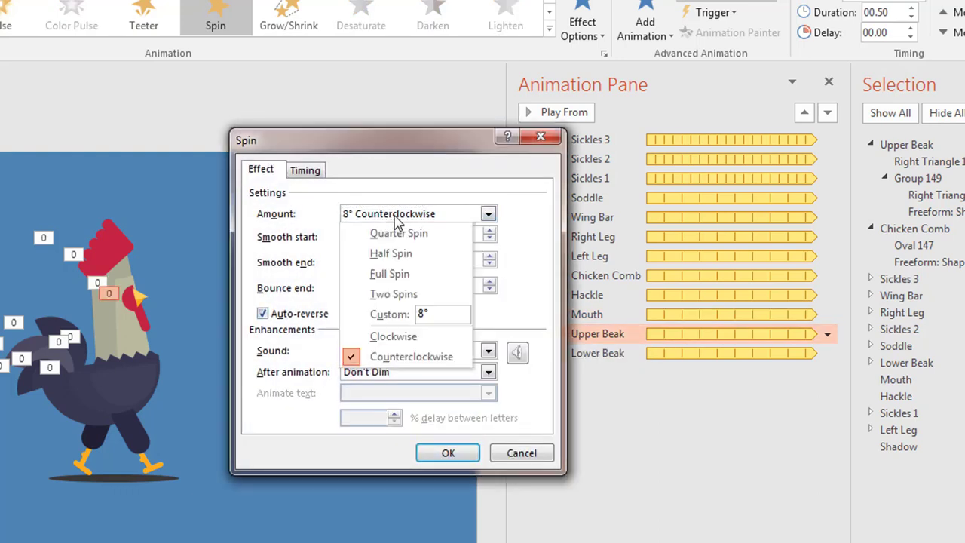
click(408, 336)
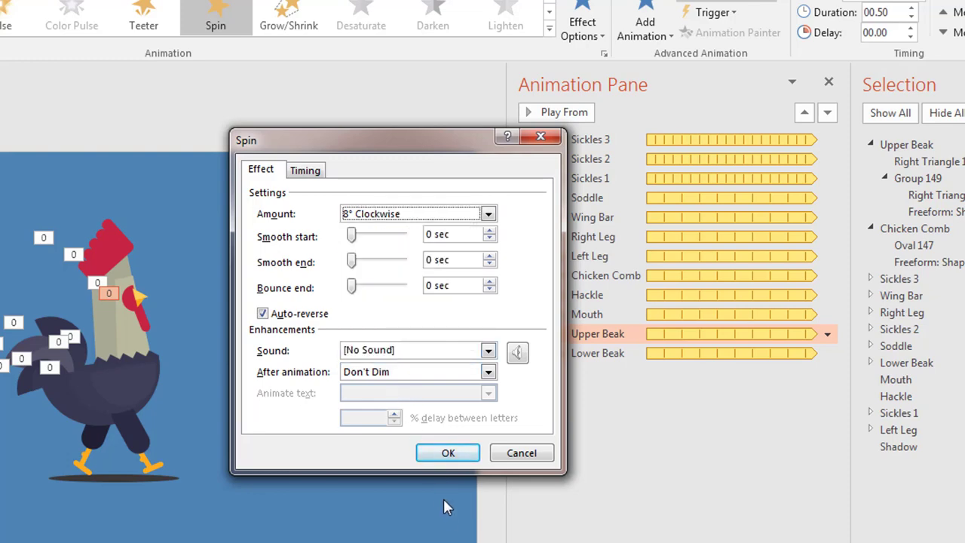
click(447, 456)
Set the Lower Beak spin to a custom amount of 8° clockwise and apply the settings.
double_click(582, 353)
click(368, 219)
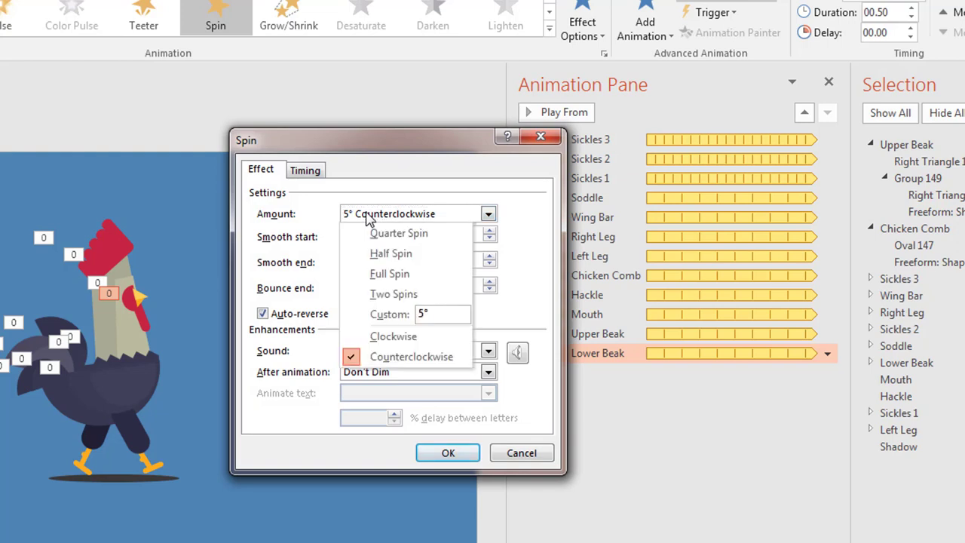
click(390, 316)
text(8)
key(Return)
click(414, 214)
click(394, 336)
click(450, 455)
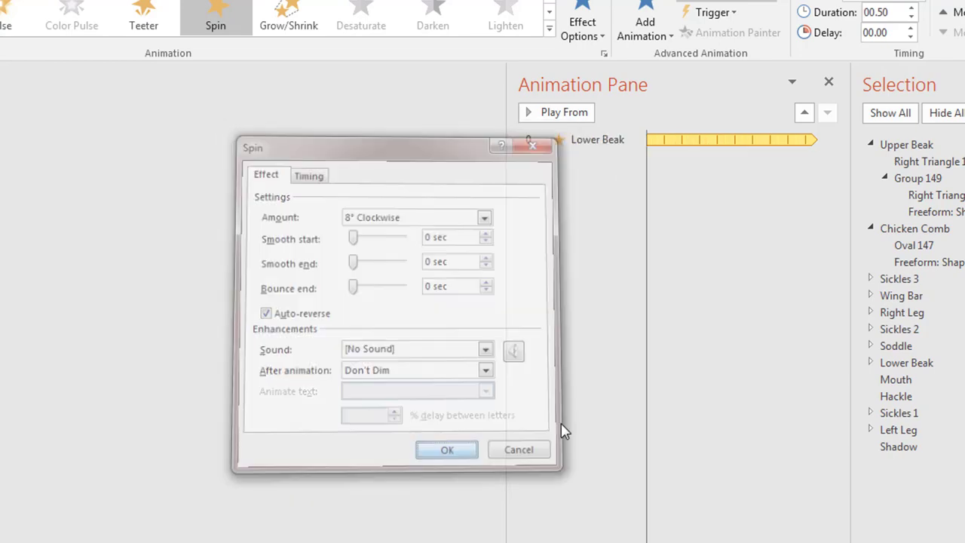